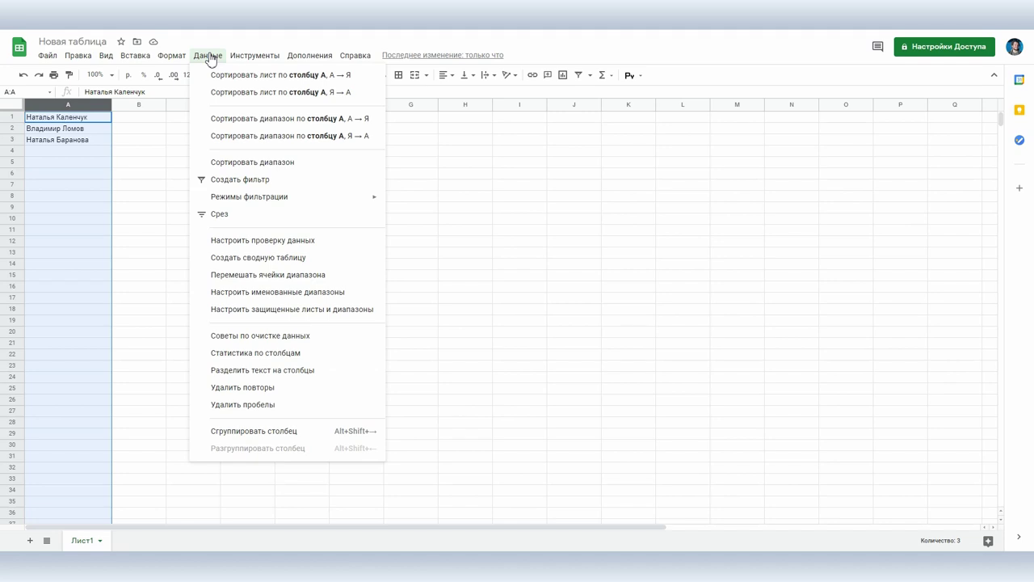
Step: Split the full names in column A into separate columns using a space as the separator
left_click(303, 370)
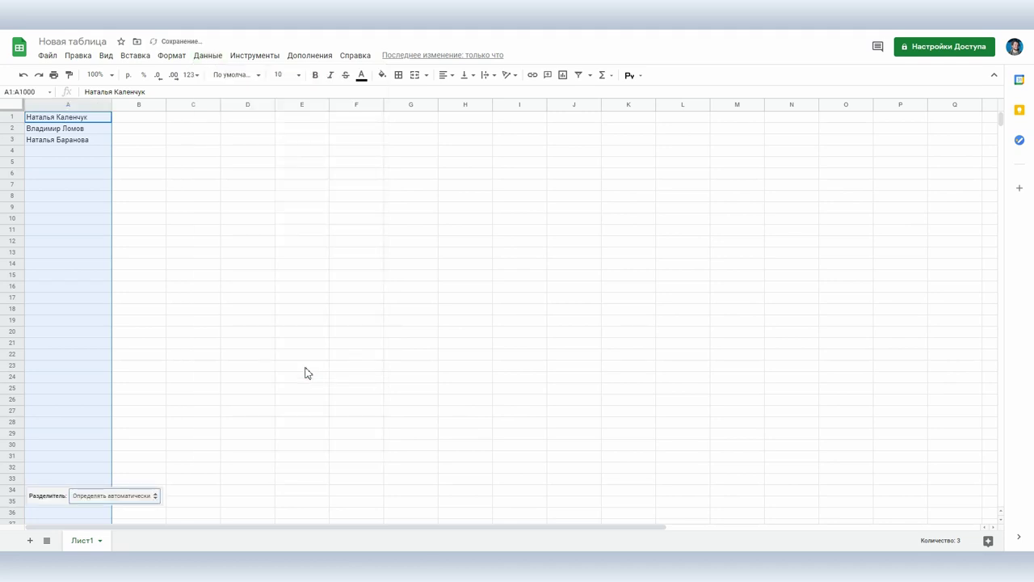
left_click(109, 498)
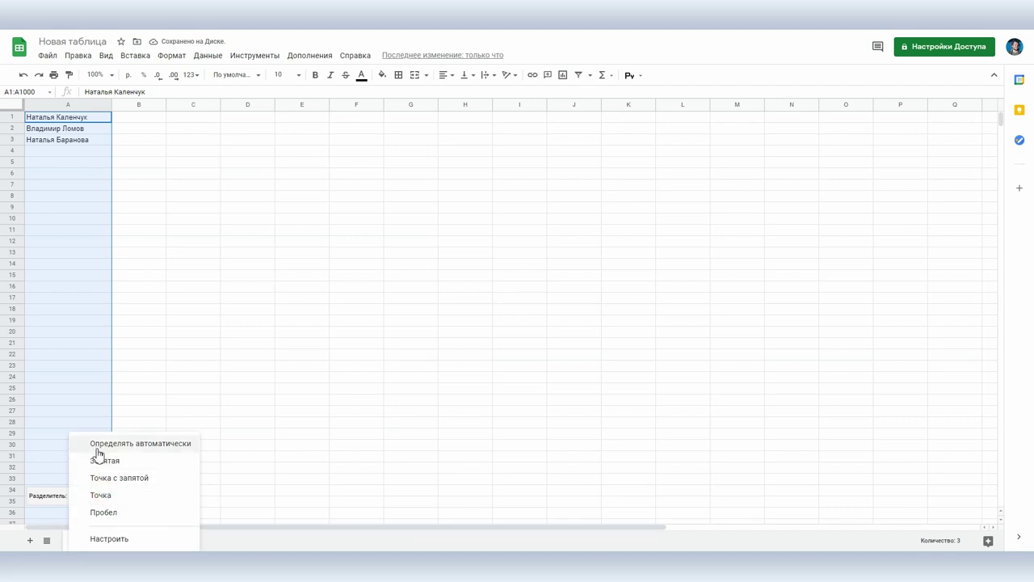
left_click(111, 515)
left_click(246, 270)
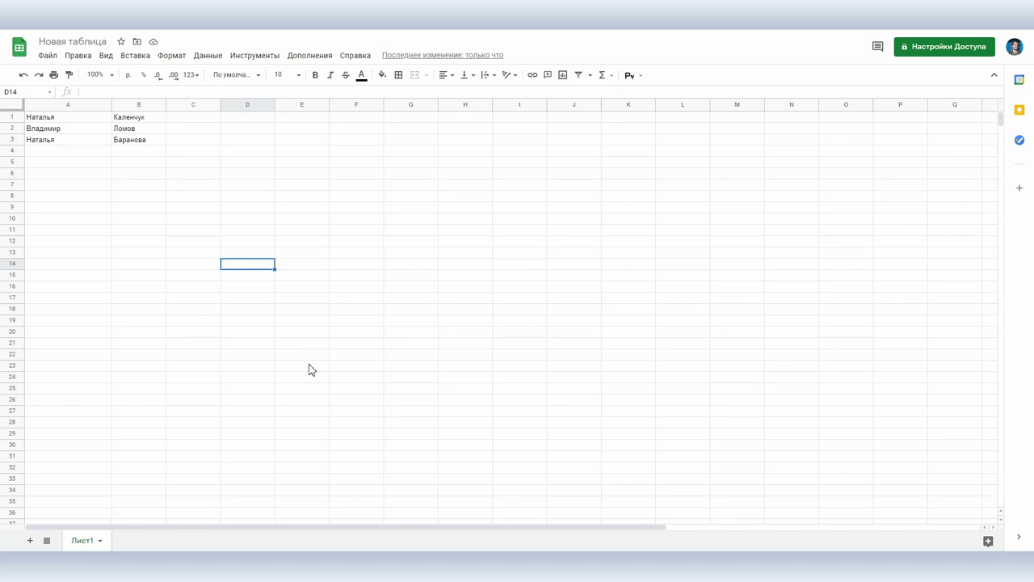
Step: Enter 1 and 2 in D1 and D2 and extend the number series down to 13 in D13
left_click(249, 117)
type("1")
left_click(251, 131)
type("2")
key("Return")
left_click_drag(248, 118, 274, 257)
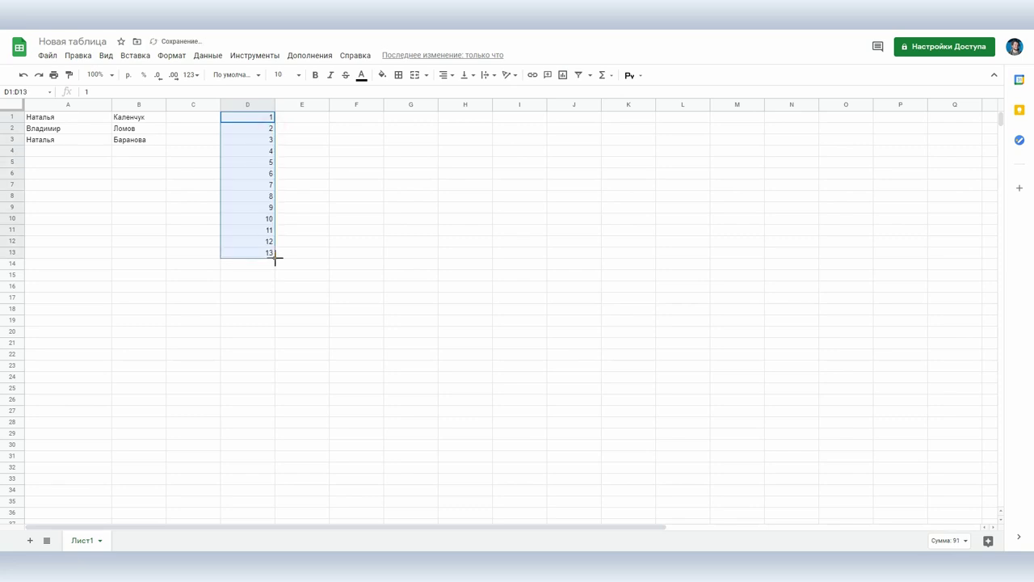
Step: Set D8 to 4, D12 to 2, D3 to 6 and D6 to 2
left_click(266, 197)
type("4")
left_click(257, 243)
type("2")
left_click(238, 140)
type("6")
left_click(255, 173)
type("2")
left_click(340, 207)
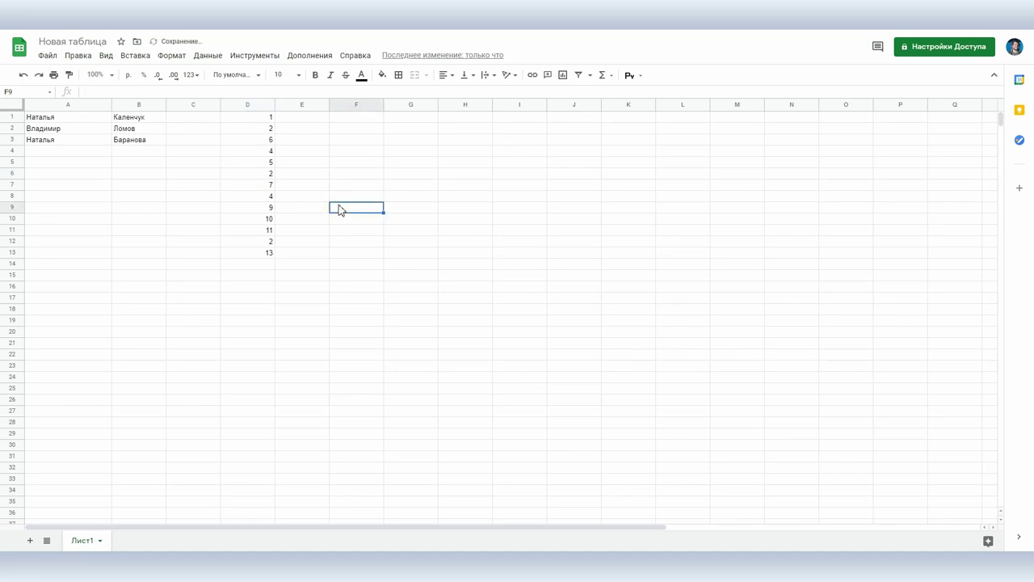
Step: Insert the suggested histogram of D1:D13 from the data analysis suggestions onto the sheet
left_click(1001, 542)
left_click_drag(888, 223, 595, 307)
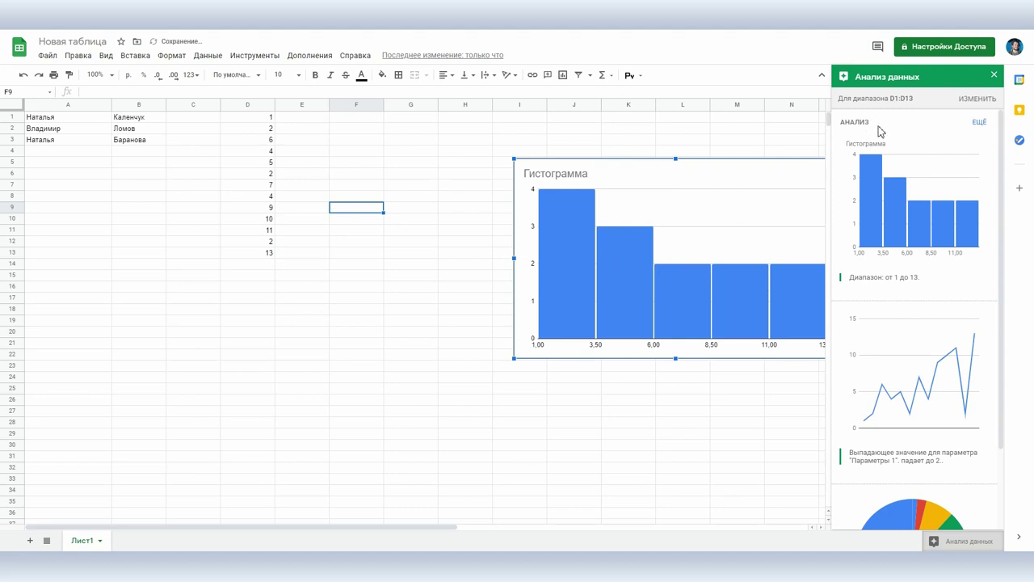
left_click(995, 75)
Step: Change the inserted histogram to a column chart (Столбчатая диаграмма)
left_click(829, 167)
left_click(724, 188)
left_click(859, 153)
left_click(872, 265)
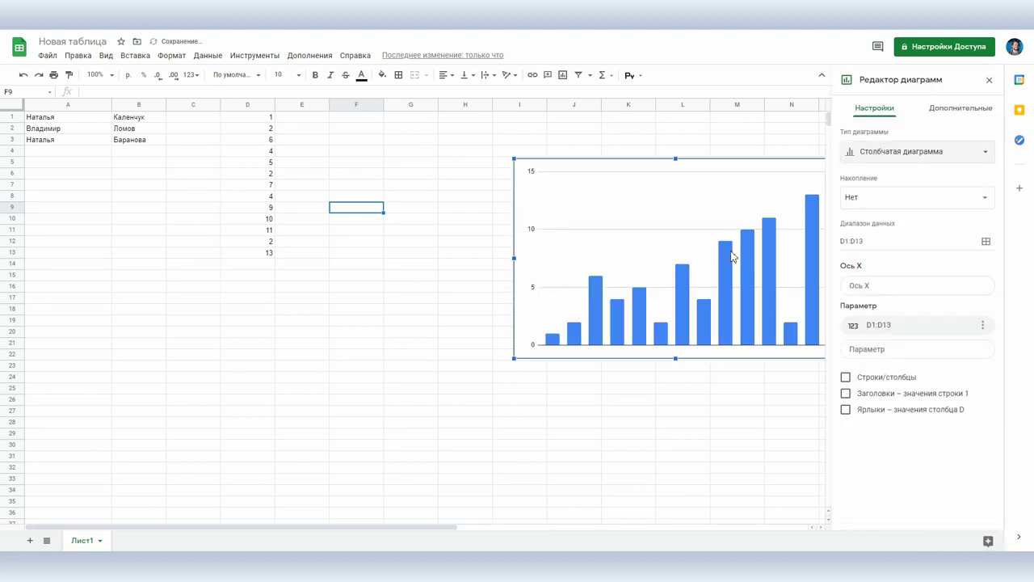
Step: Move the column chart closer to the numbers, placing it across about columns G to M from row 2
left_click(731, 256)
left_click_drag(732, 215, 630, 176)
left_click_drag(356, 422, 356, 411)
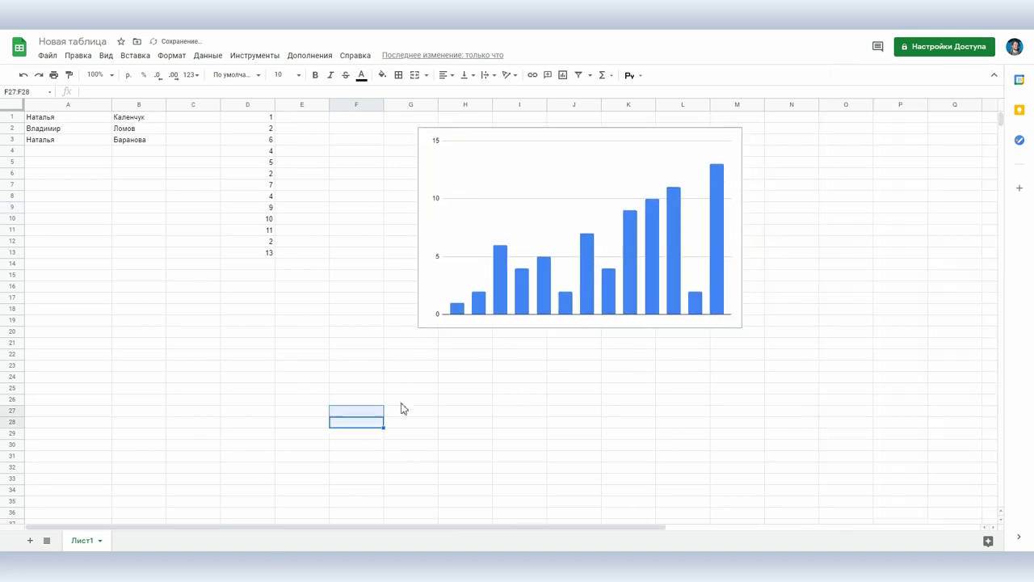
left_click(538, 296)
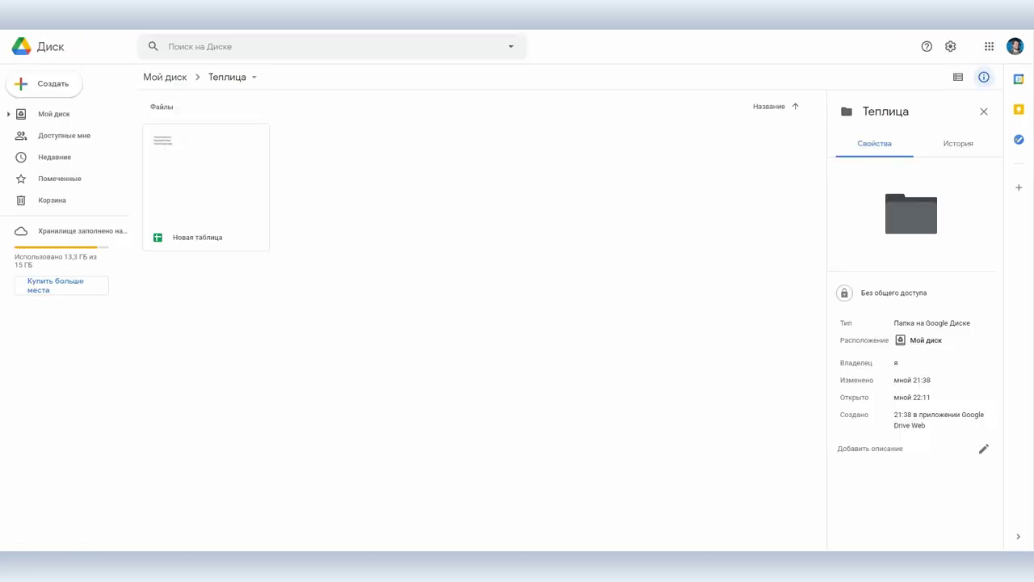
Step: Create a Google Docs document in the Drive folder Теплица and import the column chart from the spreadsheet Новая таблица, linked to its source
right_click(318, 194)
left_click(387, 275)
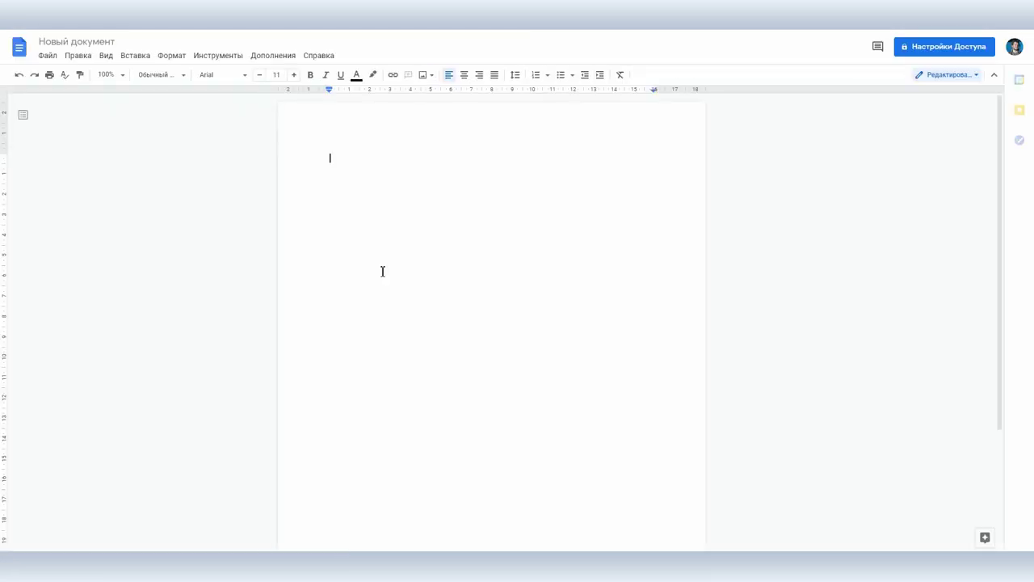
left_click(120, 58)
mouse_move(189, 126)
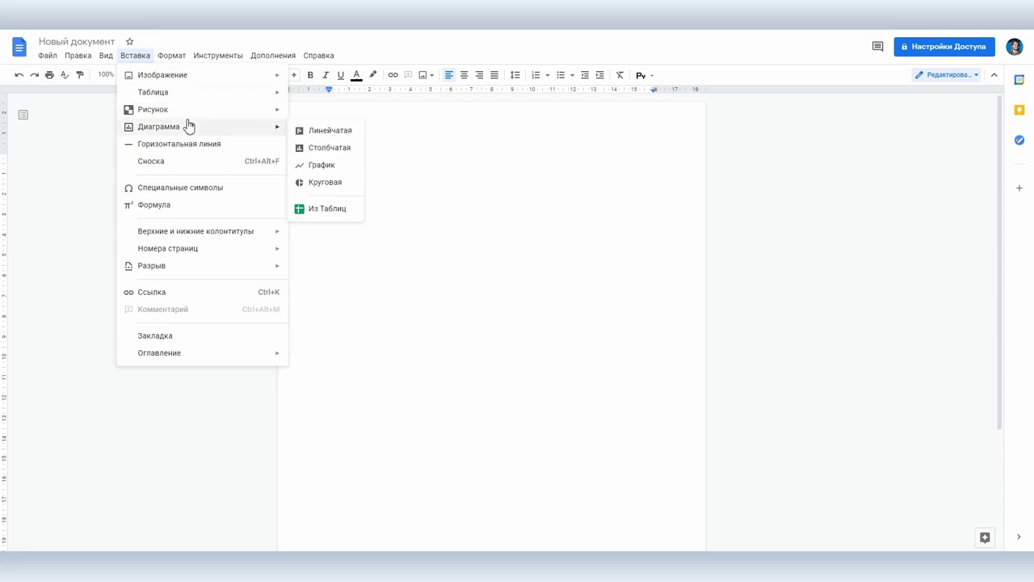
left_click(318, 215)
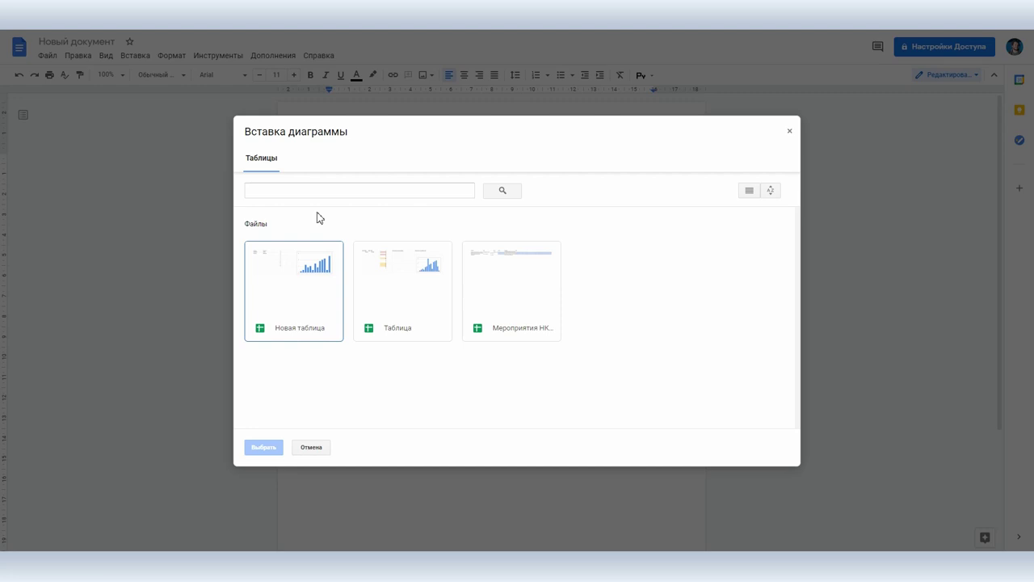
left_click(303, 281)
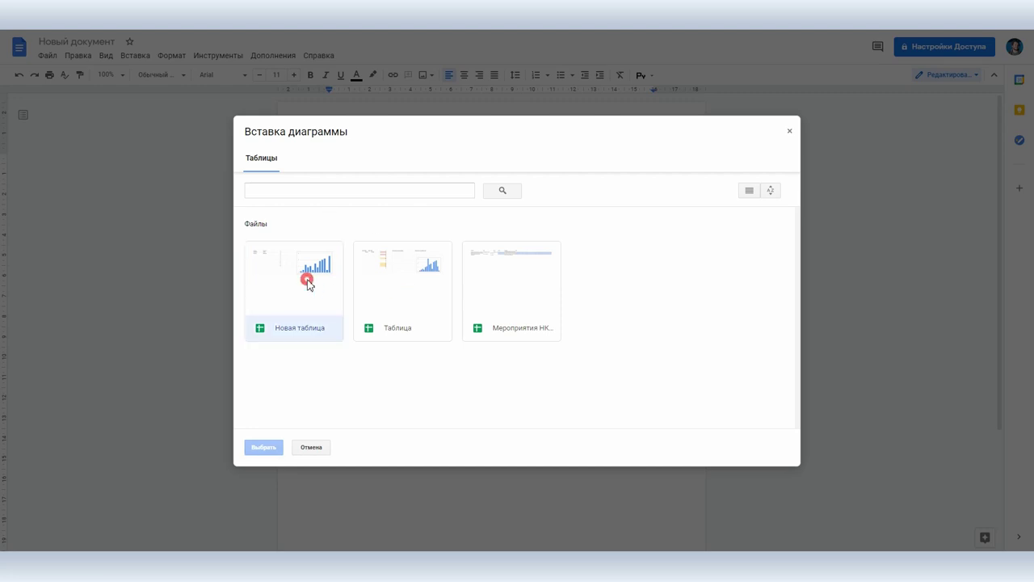
left_click(264, 447)
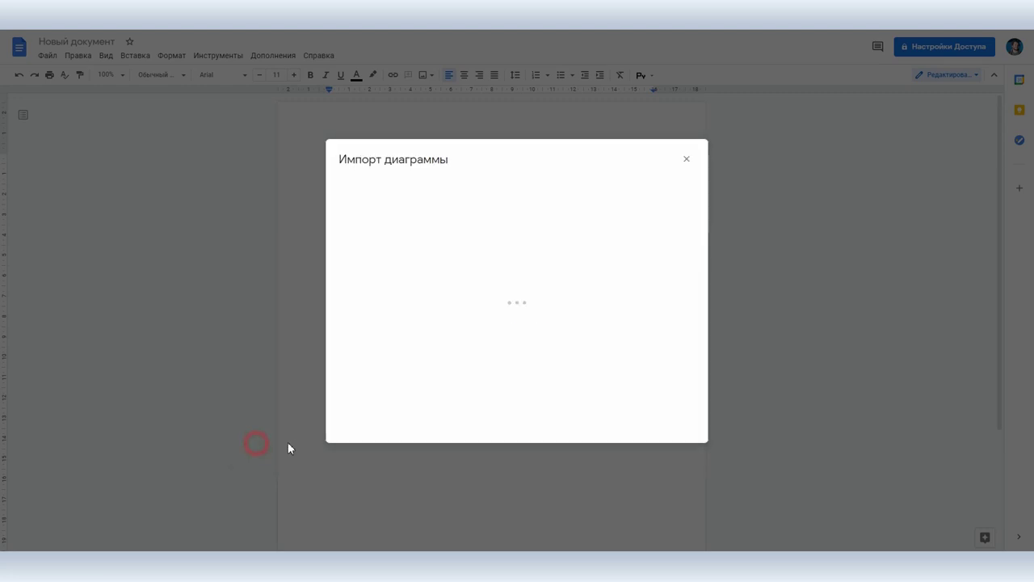
left_click(476, 208)
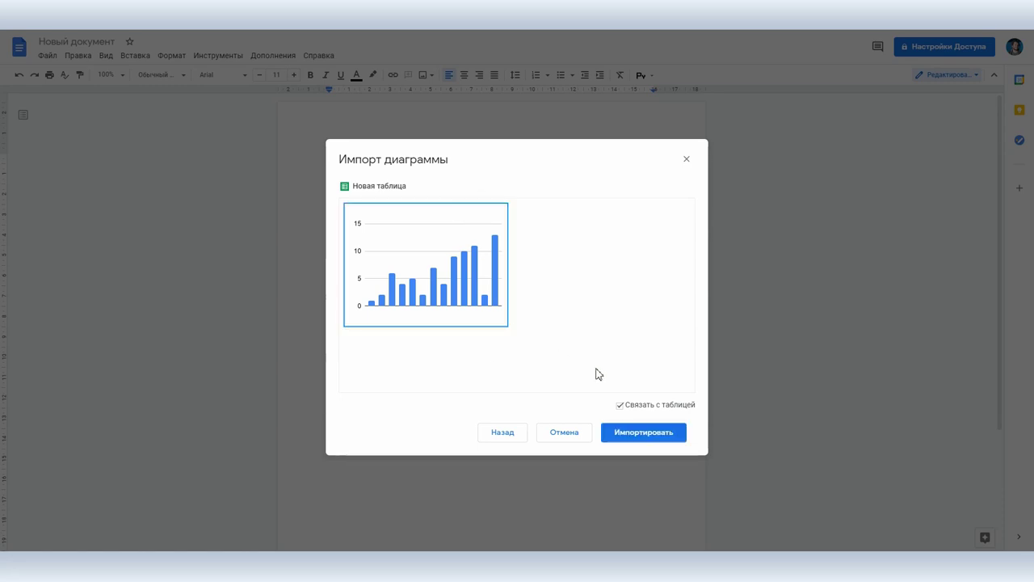
left_click(619, 425)
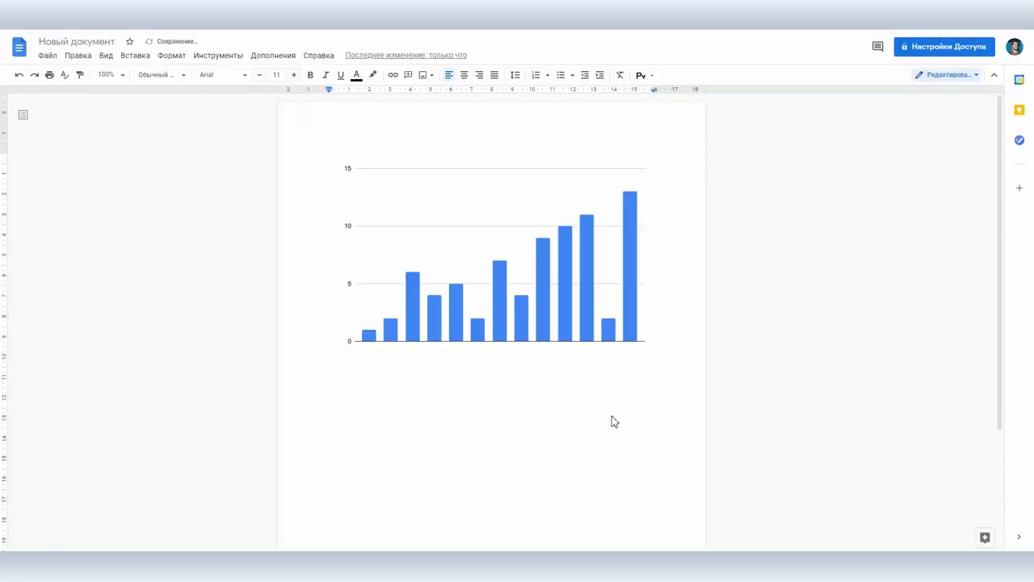
Step: Shrink the imported chart in the document to about three quarters of its width
left_click(613, 415)
left_click_drag(655, 144, 537, 202)
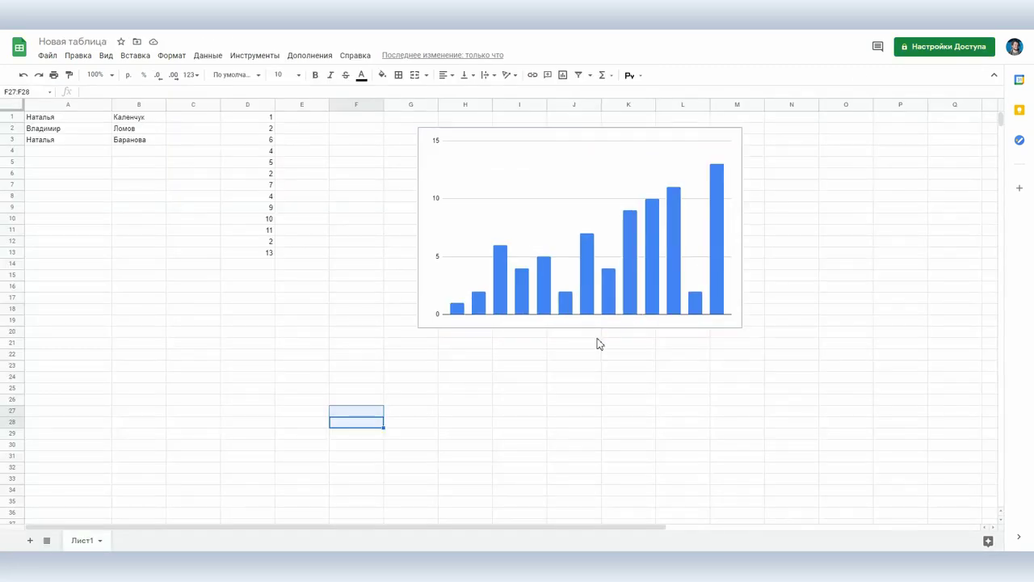
Step: Set D13 in the spreadsheet Новая таблица to 1 and update the linked chart in the document
left_click(273, 254)
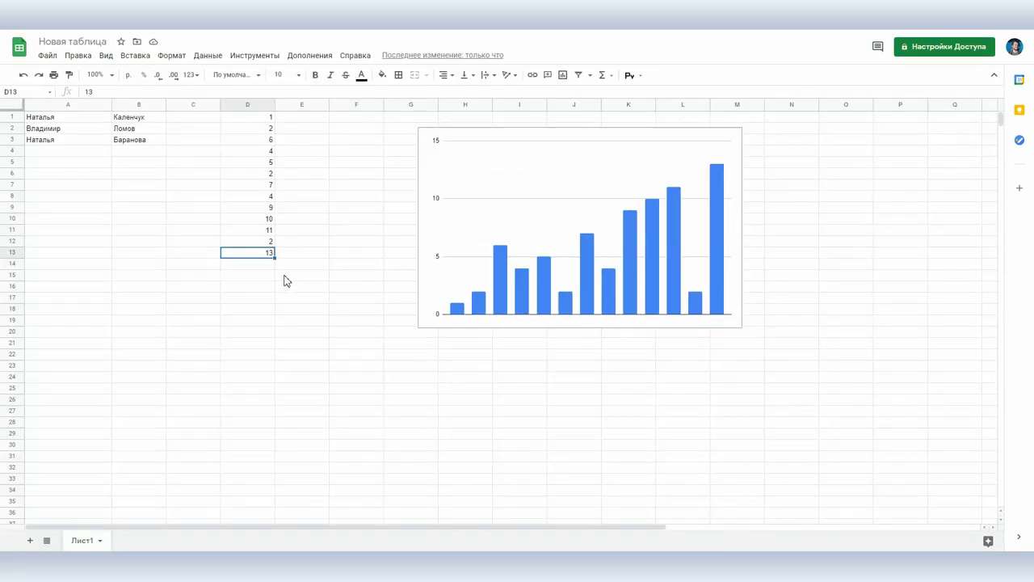
type("1")
left_click(364, 299)
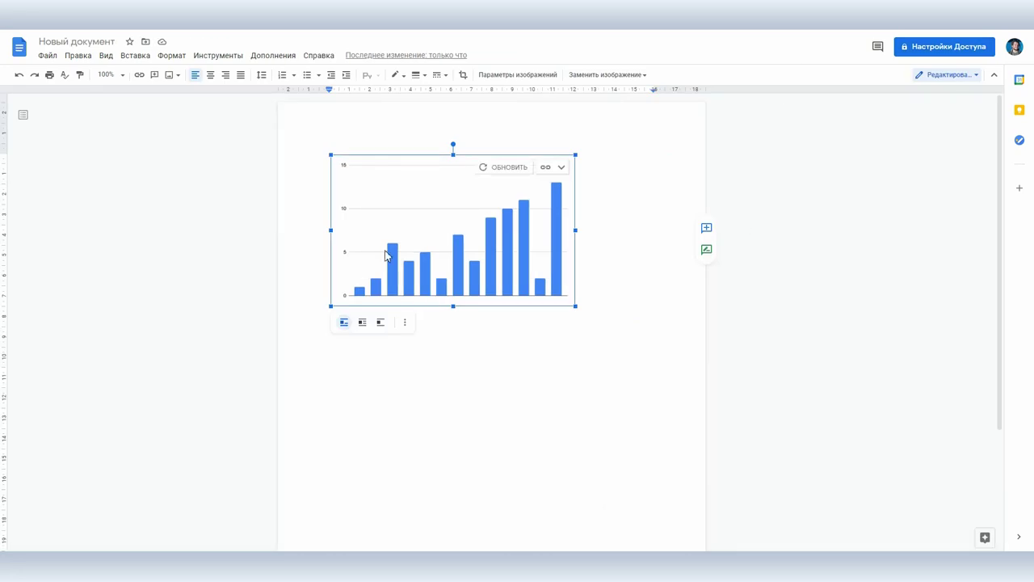
left_click(496, 168)
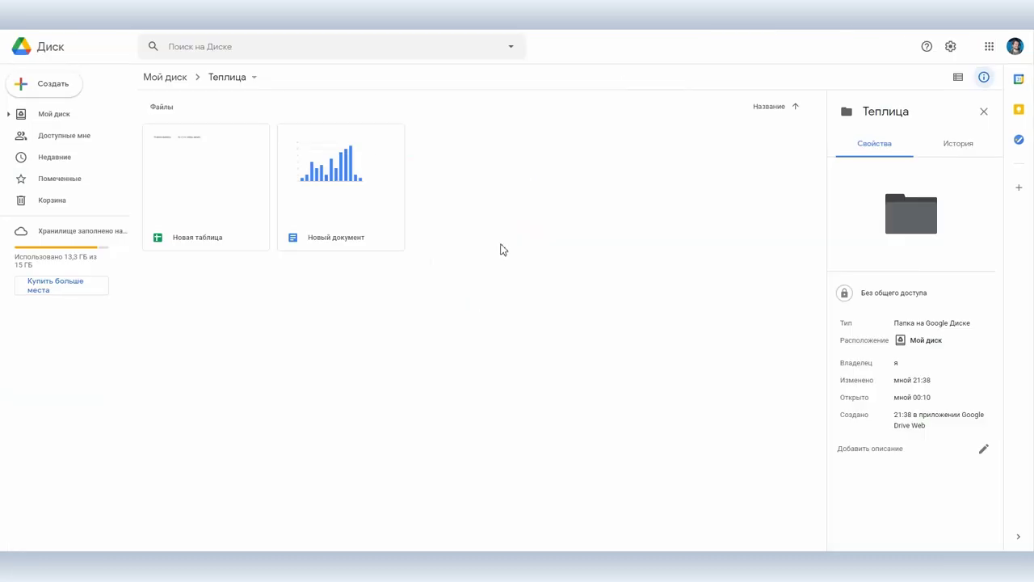
Step: Create a Google Form in the Drive folder Теплица and title it "Форма 1"
right_click(475, 219)
left_click(546, 358)
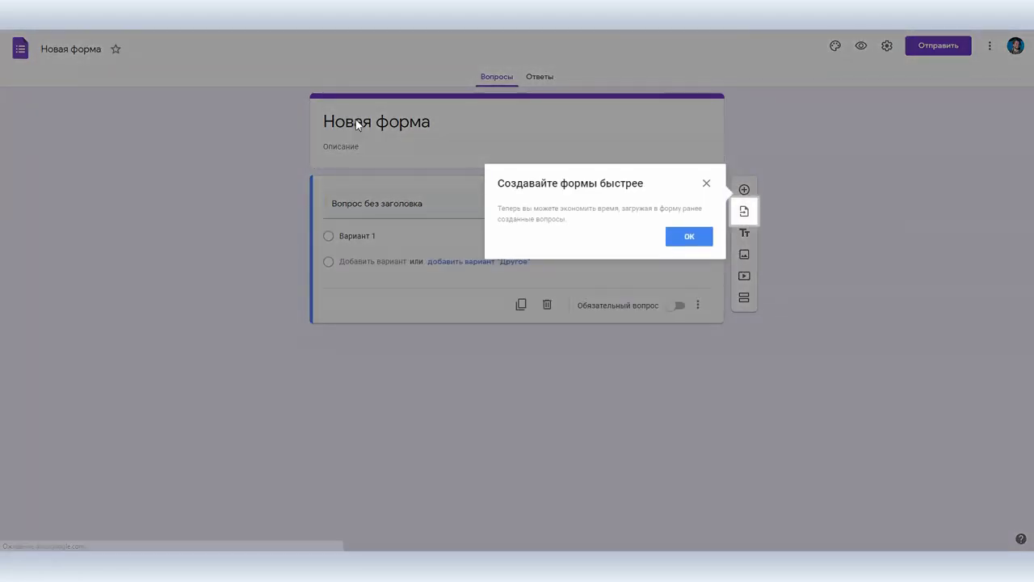
left_click(688, 235)
left_click(376, 125)
type("Форма 1")
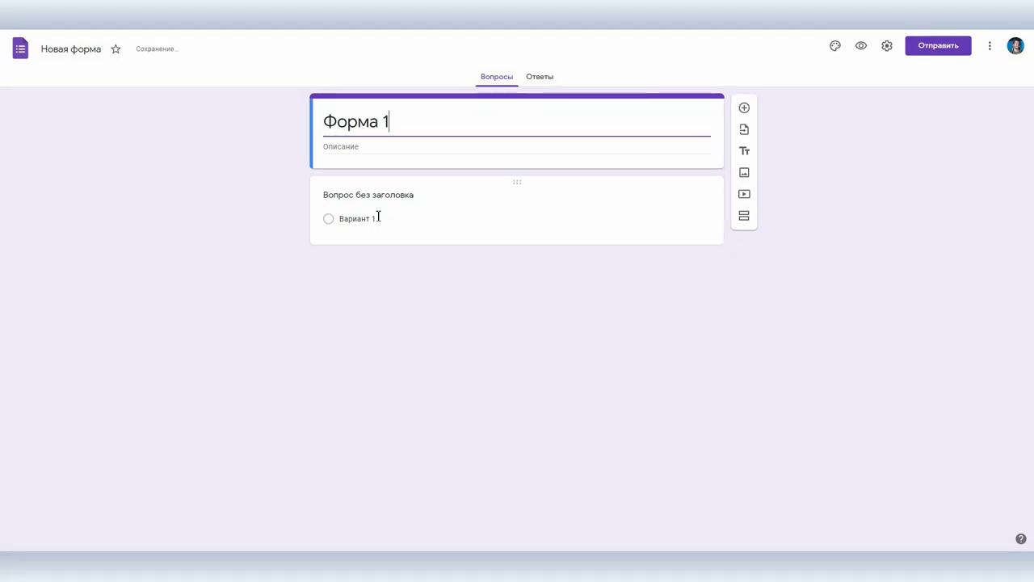
Step: Set the form's first question to "Ну и что теперь делать?"
left_click(364, 218)
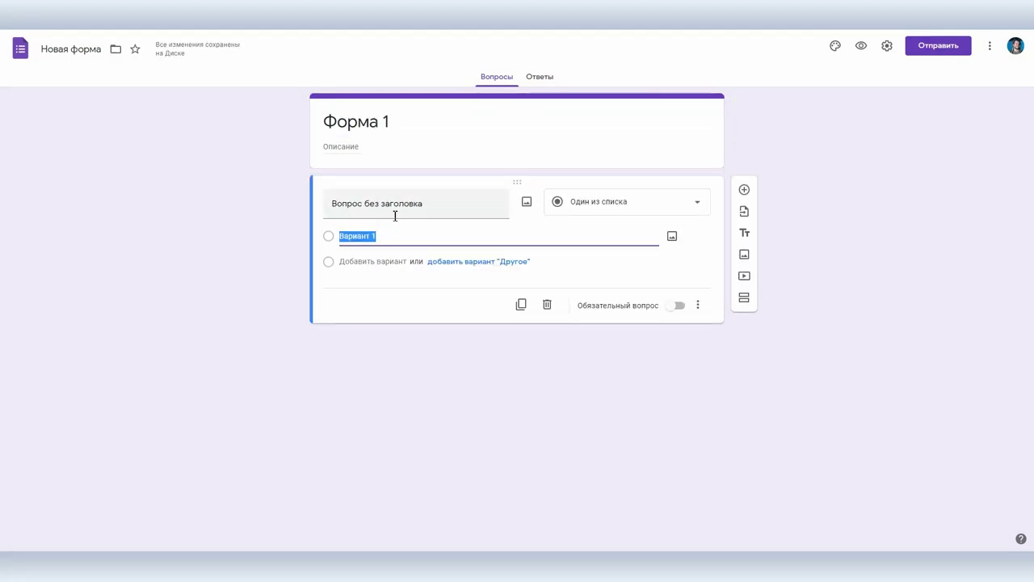
left_click(390, 208)
type("Ну и что теперь")
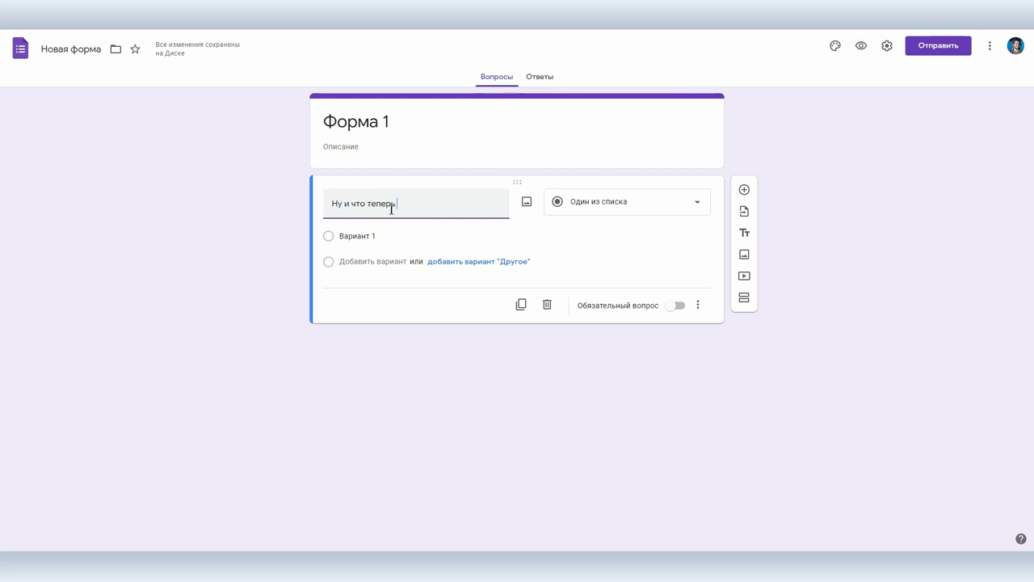
type(" делать?")
Step: Give the question the answer options "Ждать", "Надеяться" and "Верить"
left_click(355, 236)
type("Ждать")
left_click(360, 262)
type("Надеяться")
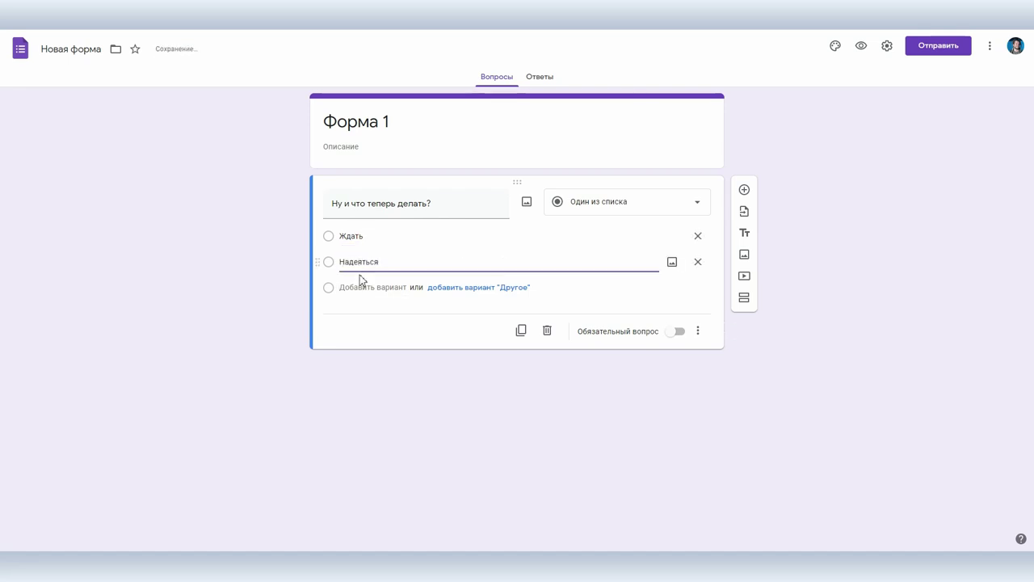
left_click(359, 287)
type("Верить")
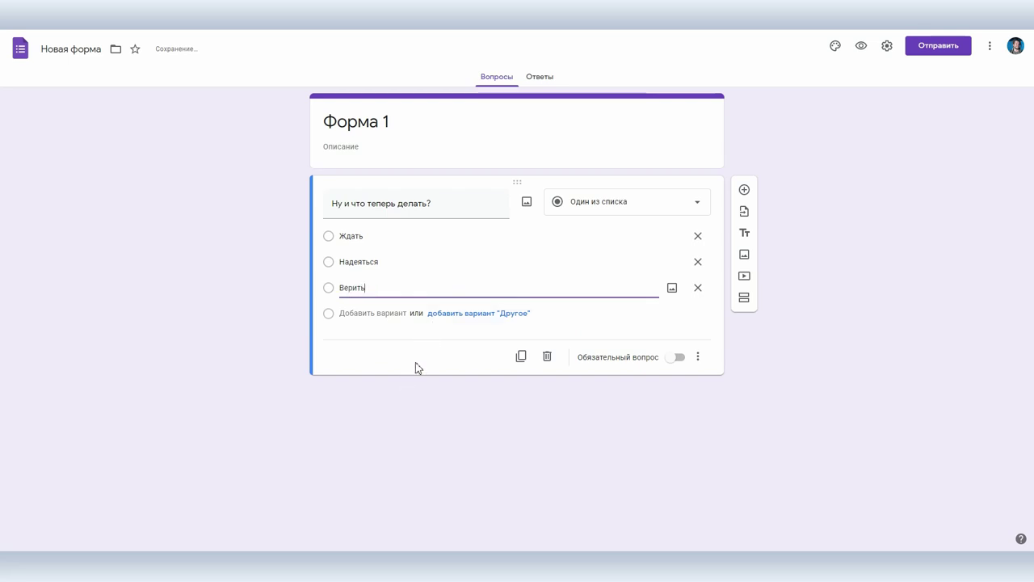
Step: Link the form's responses to the existing spreadsheet Новая таблица
left_click(539, 77)
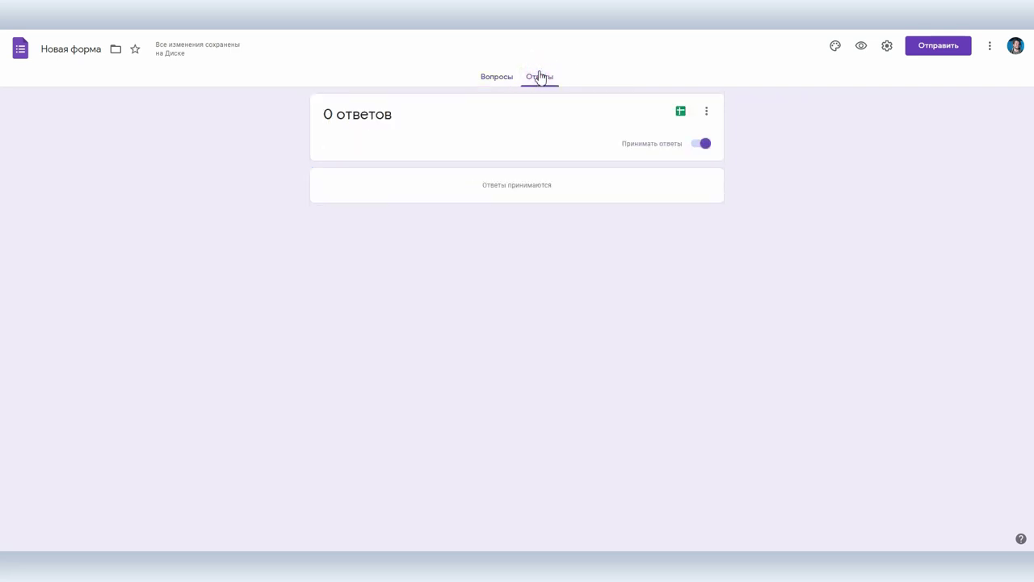
left_click(679, 113)
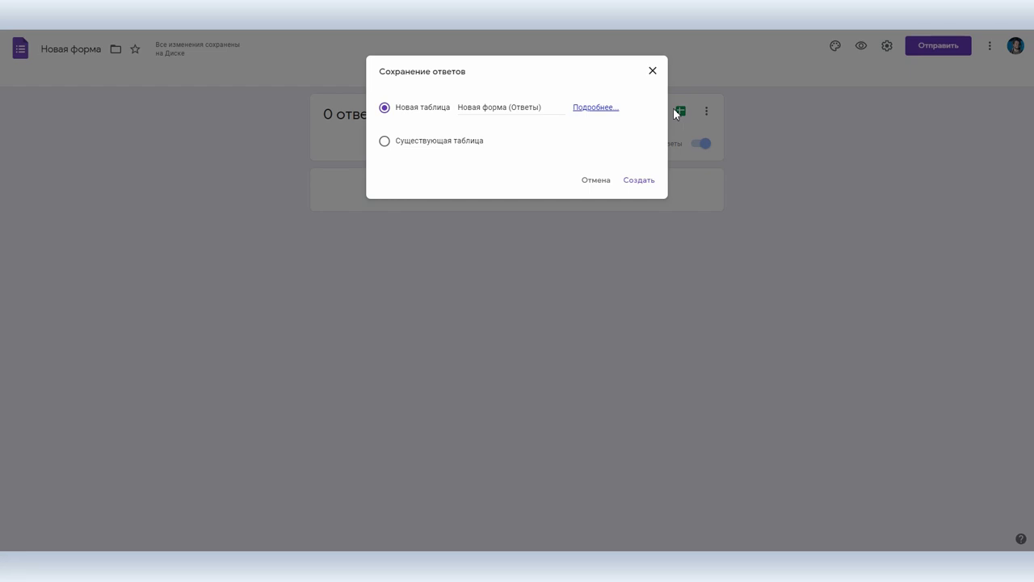
left_click(388, 142)
left_click(639, 180)
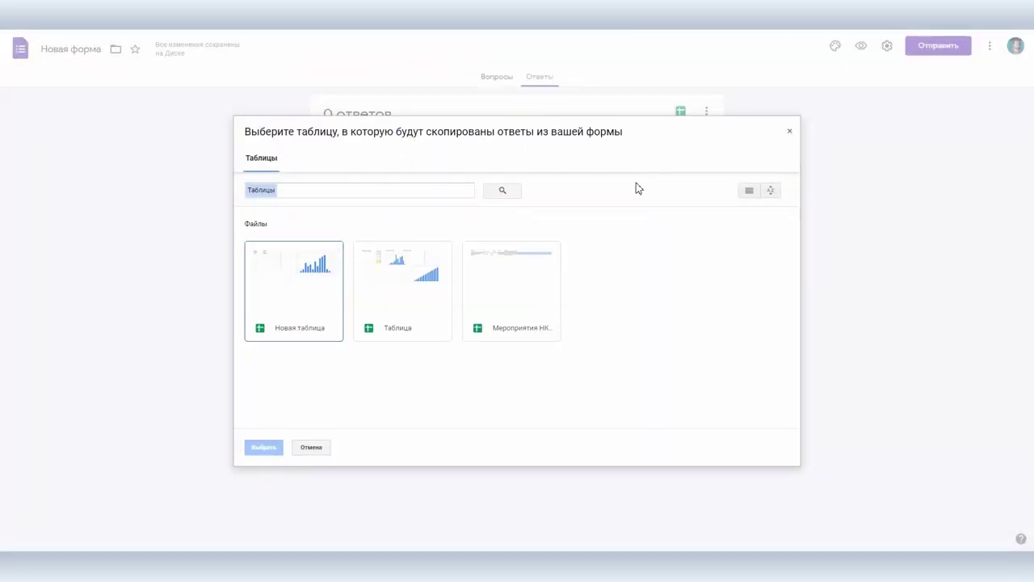
left_click(270, 310)
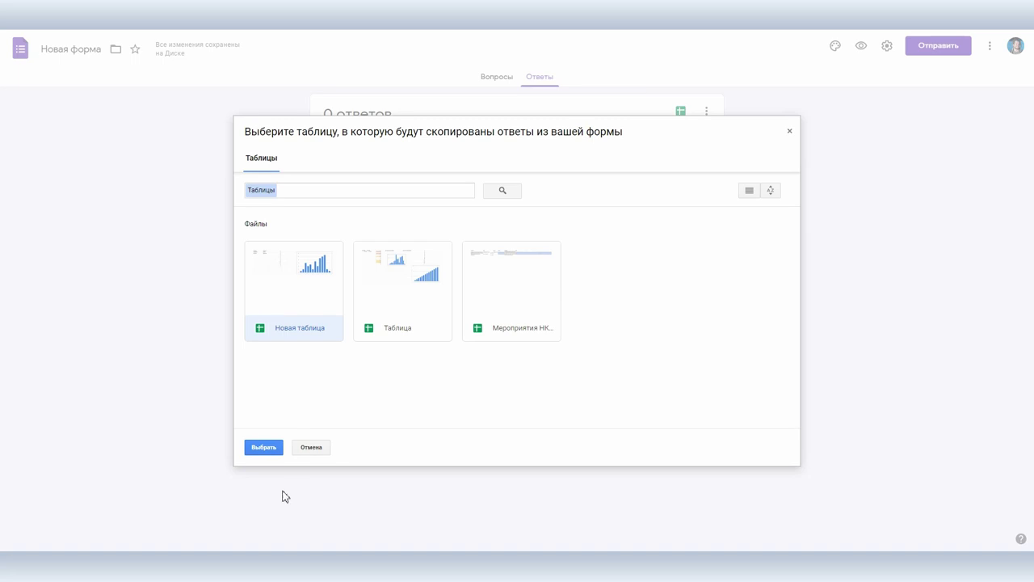
left_click(263, 451)
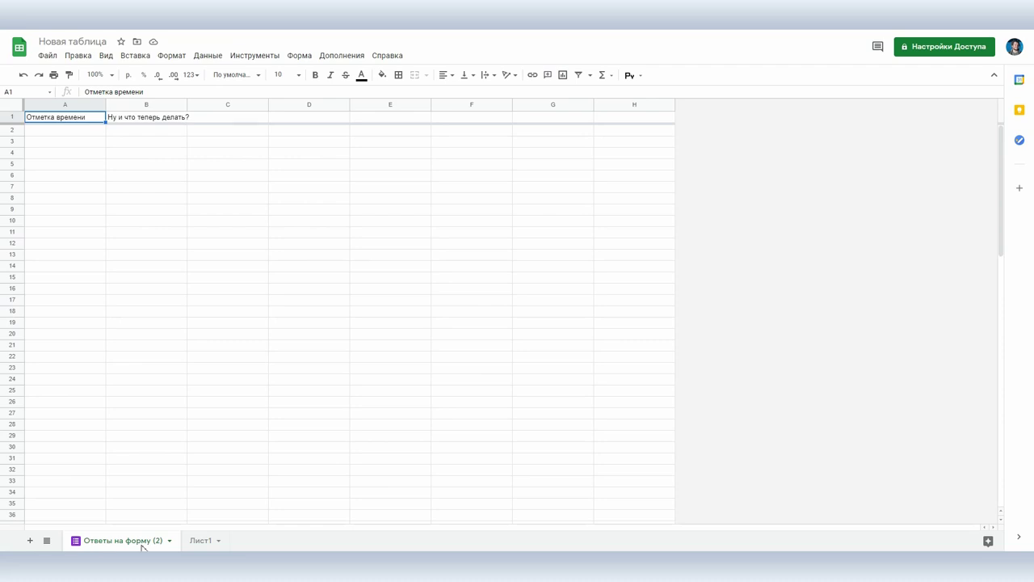
Step: Leave the response sheet, open the form for respondents and submit the answer "Верить"
key("ctrl+w")
left_click(507, 76)
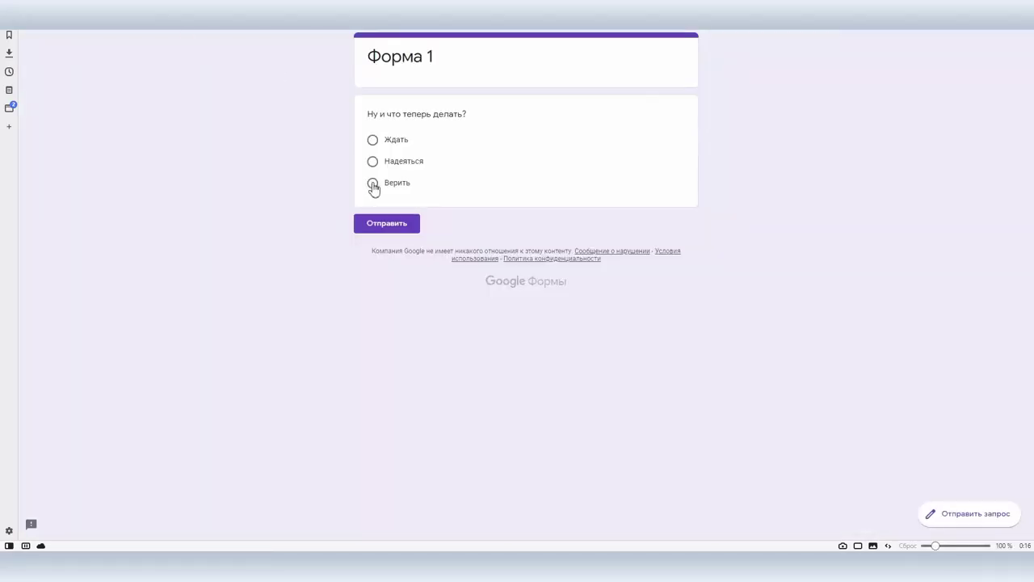
left_click(373, 185)
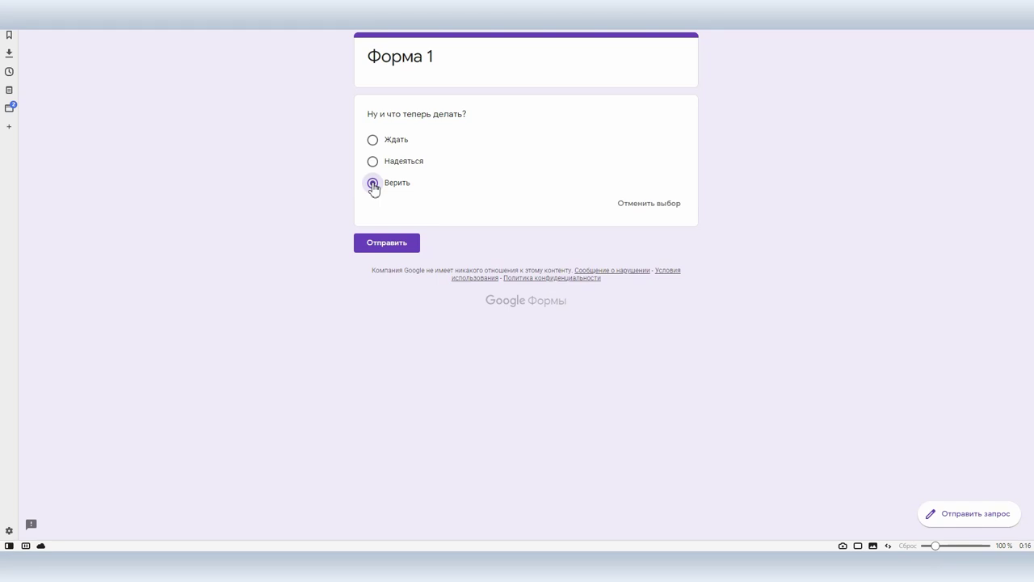
left_click(377, 245)
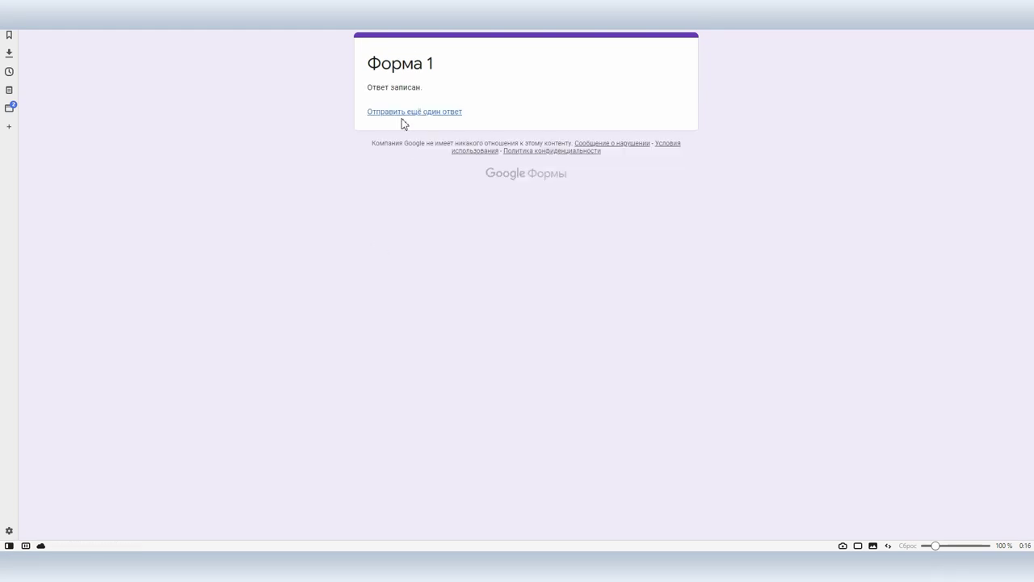
Step: Submit another response with the answer "Ждать" and switch to the spreadsheet that collects the responses
left_click(402, 115)
left_click(397, 142)
left_click(376, 245)
key("alt+Tab")
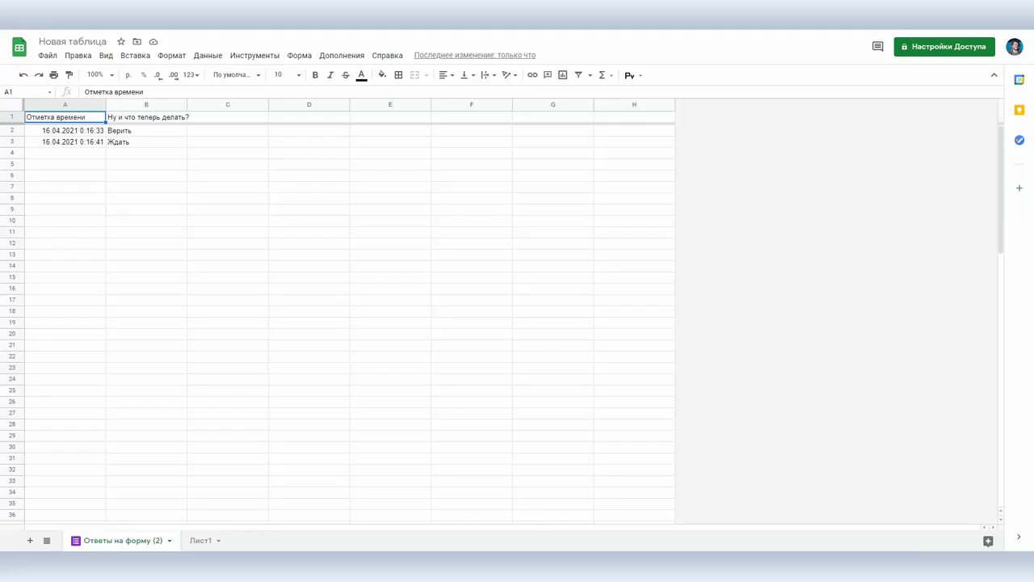
Step: Fit the widths of columns A and B to their contents and centre column B horizontally
double_click(186, 103)
left_click(64, 104)
double_click(106, 104)
left_click(201, 177)
left_click(185, 104)
left_click(453, 76)
left_click(458, 95)
left_click(264, 177)
left_click(174, 183)
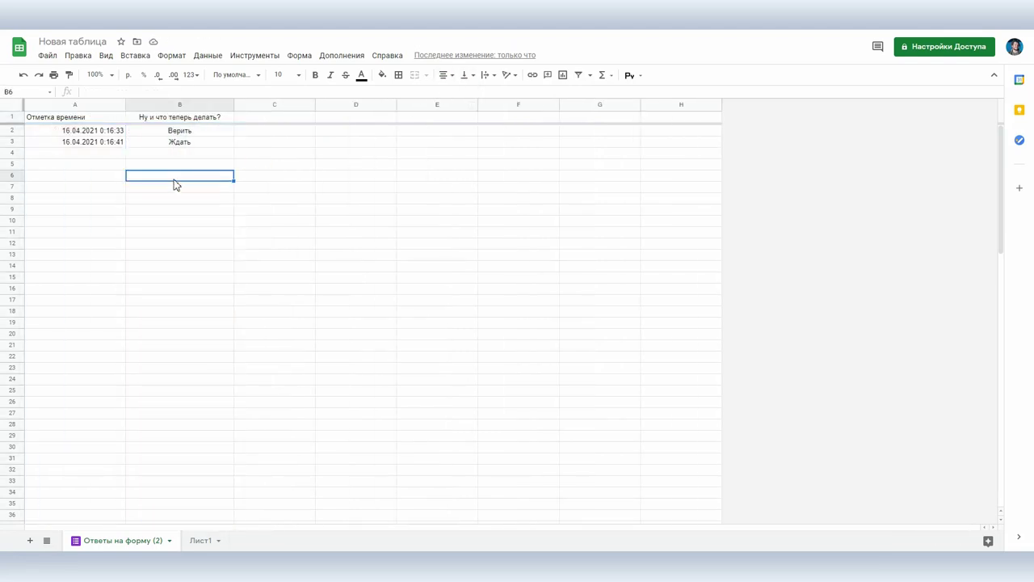
Step: Run data analysis on the answers in column B and insert the suggested pie chart beside the responses, over about columns D to G
left_click_drag(196, 133, 199, 157)
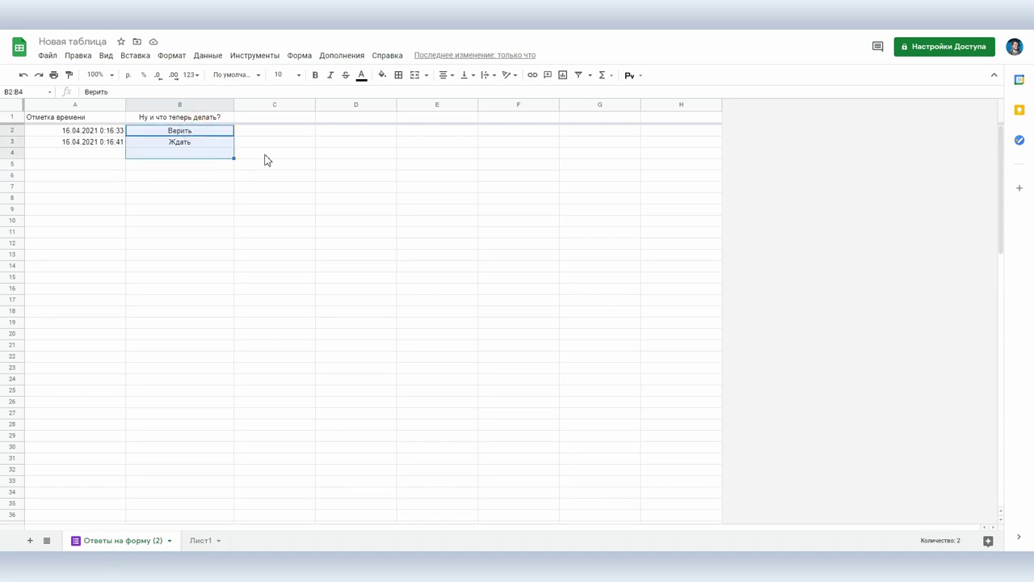
left_click(981, 546)
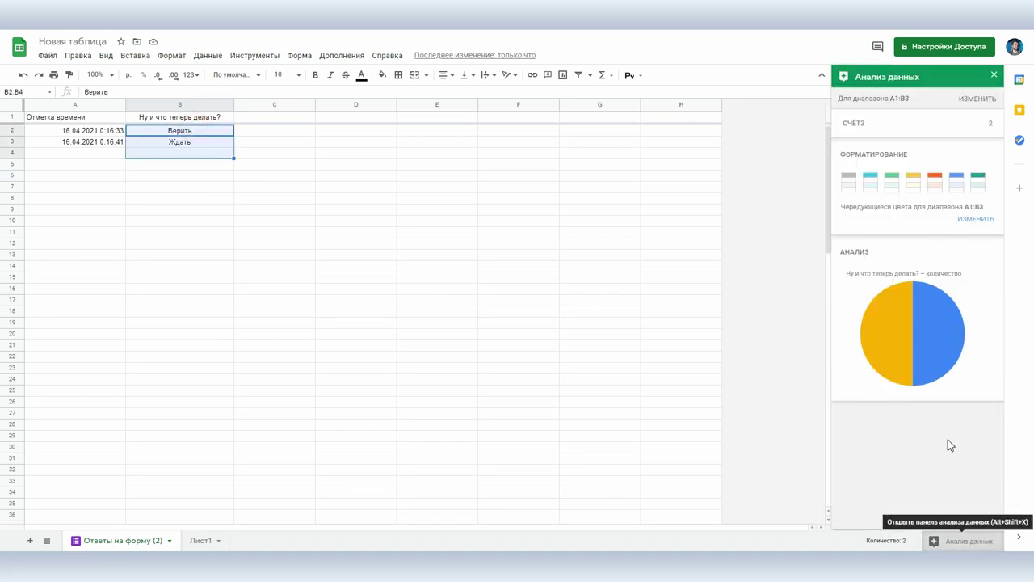
left_click_drag(889, 328, 402, 270)
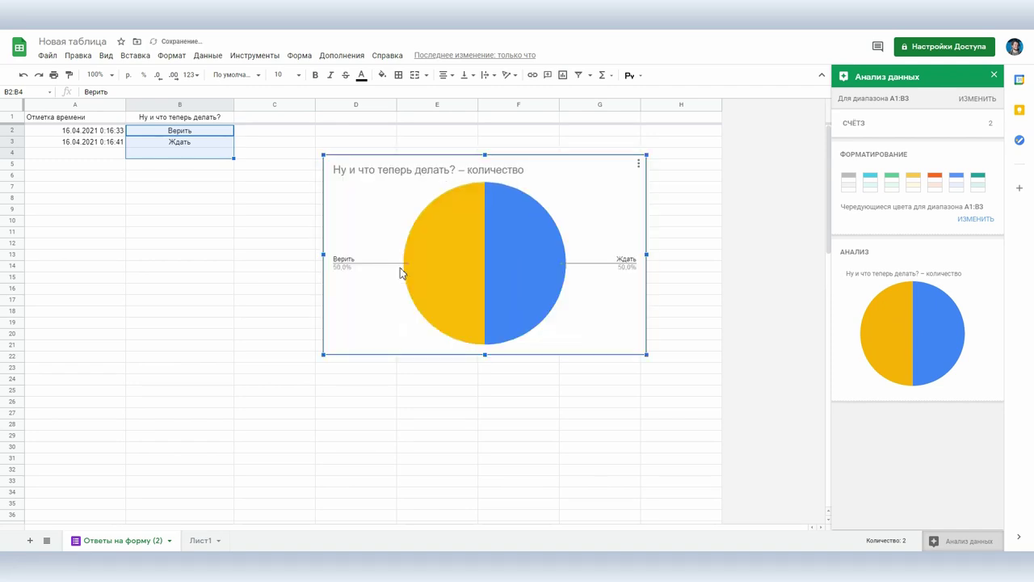
Step: Copy the answer "Верить" from cell B2 into cell B4 as a further response for the pie chart
left_click(178, 165)
left_click(181, 133)
key("ctrl+c")
left_click(184, 154)
key("ctrl+v")
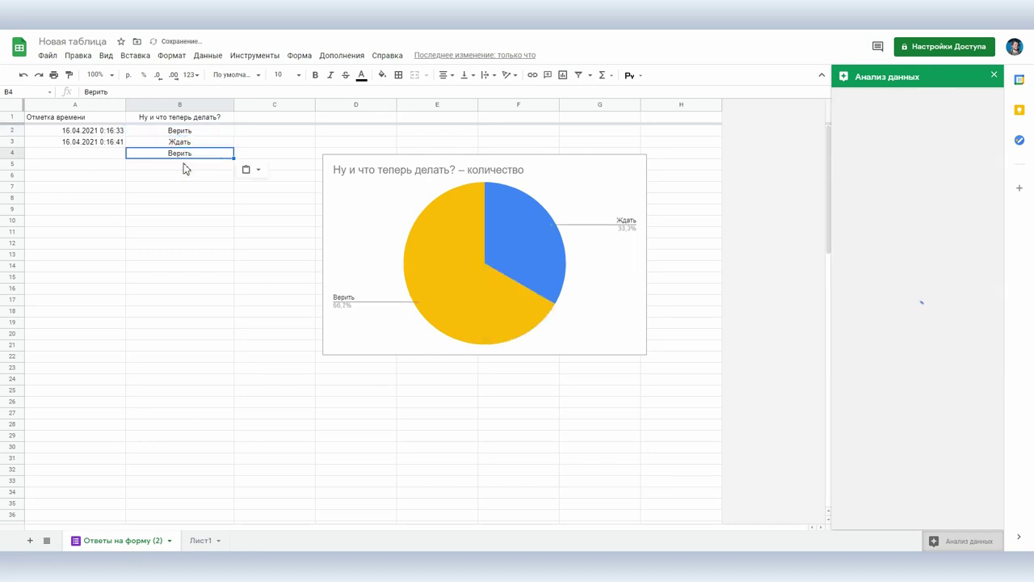
left_click(179, 210)
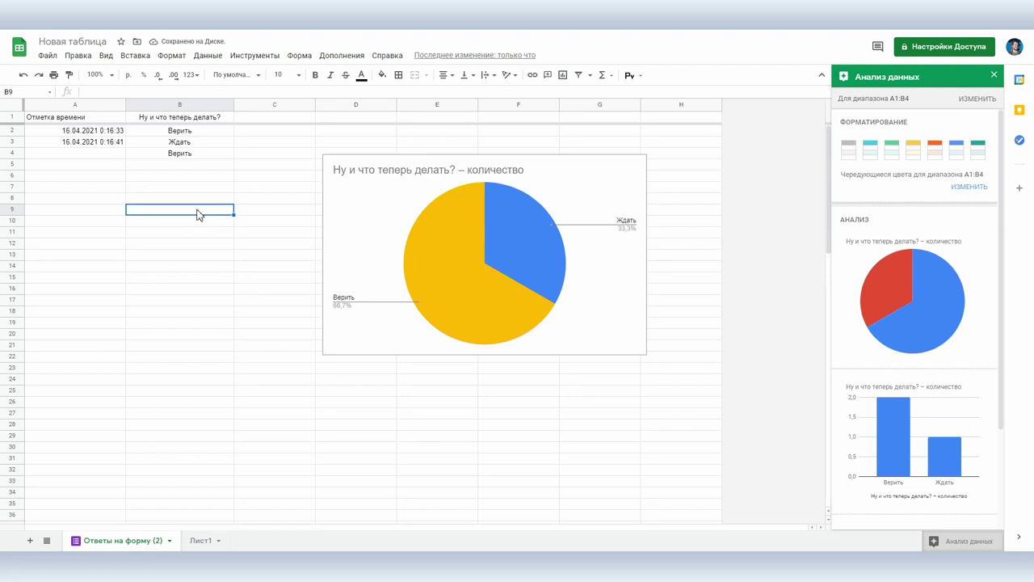
Step: Try to delete the sheet Ответы на форму (2) while it is linked to the form
left_click(169, 540)
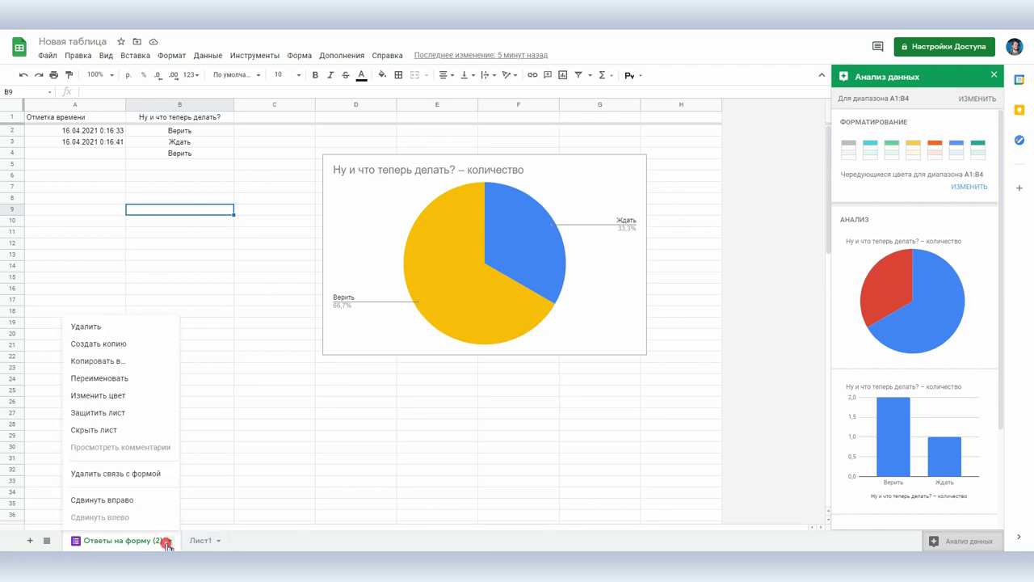
left_click(130, 327)
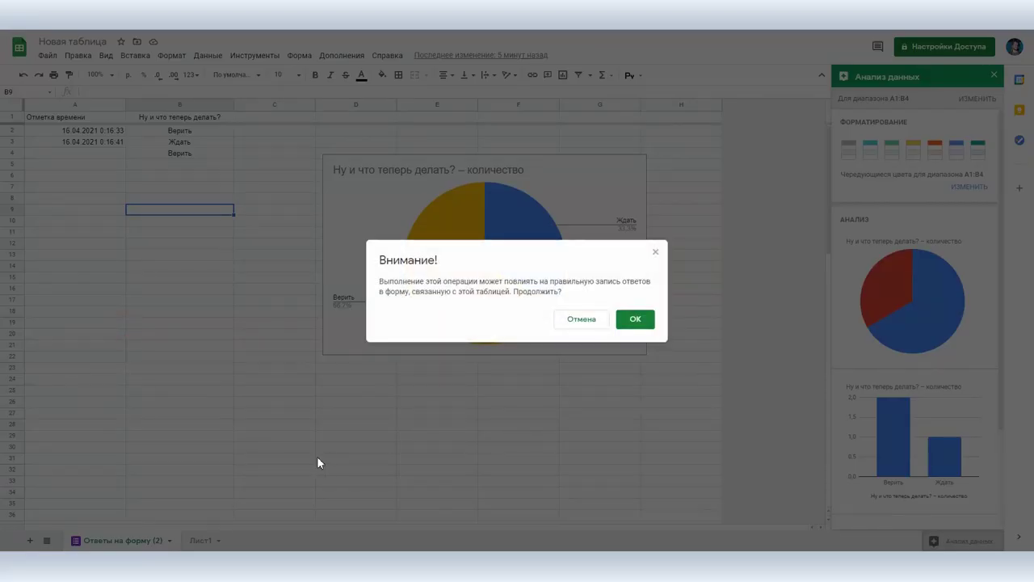
left_click(634, 319)
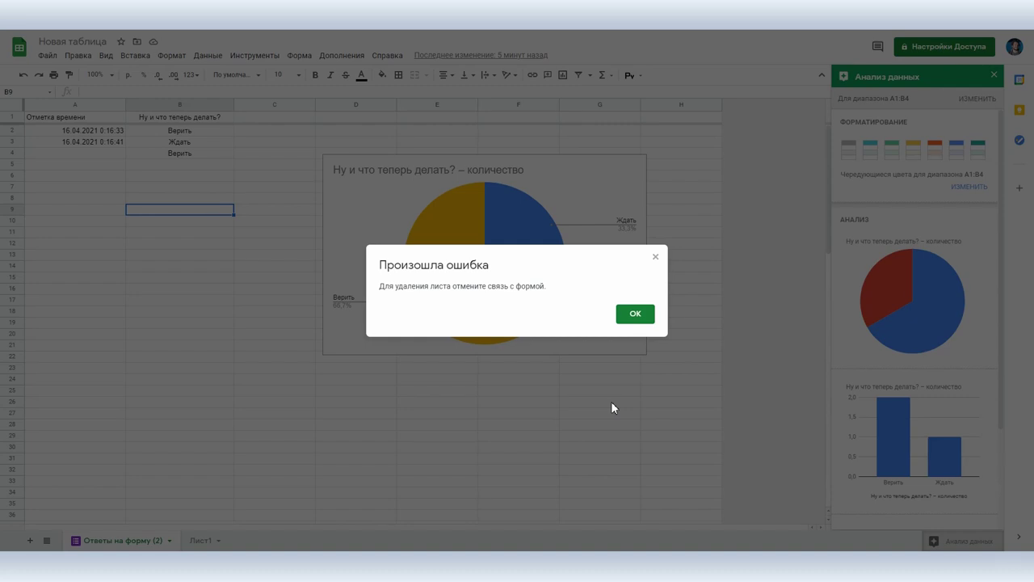
left_click(632, 317)
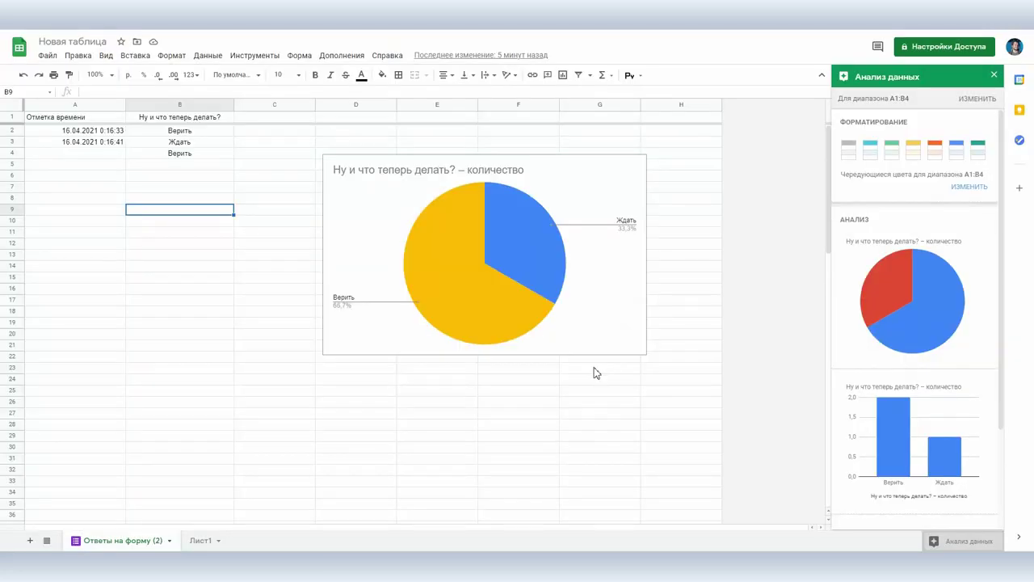
Step: Remove the form link from the sheet Ответы на форму (2) and delete that sheet
left_click(169, 541)
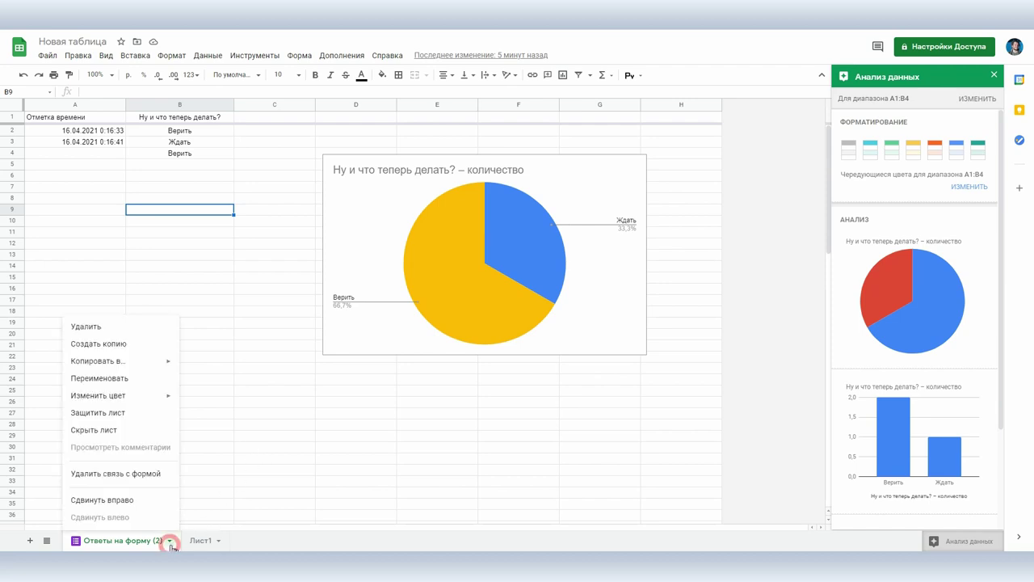
left_click(107, 473)
left_click(636, 314)
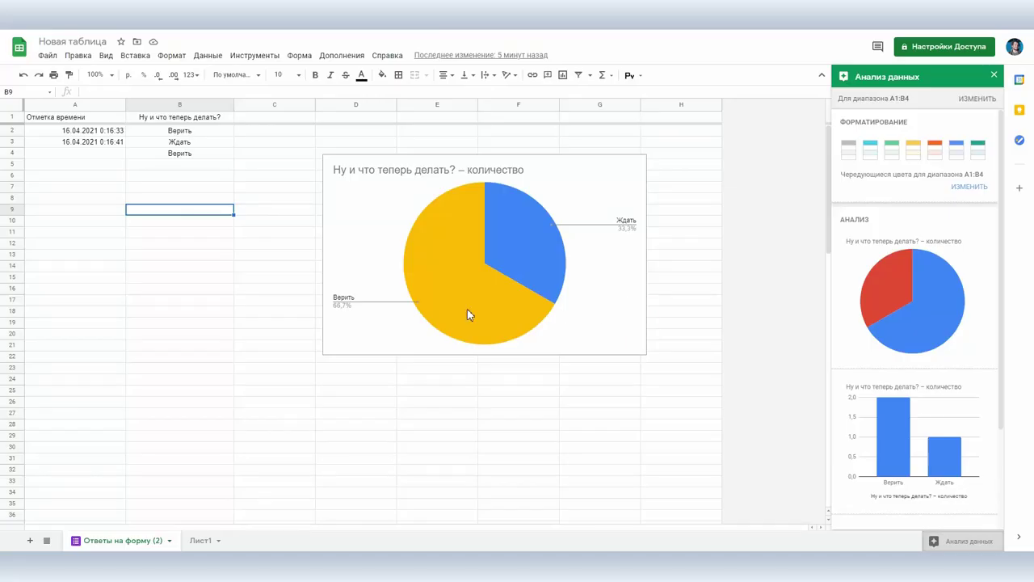
left_click(157, 541)
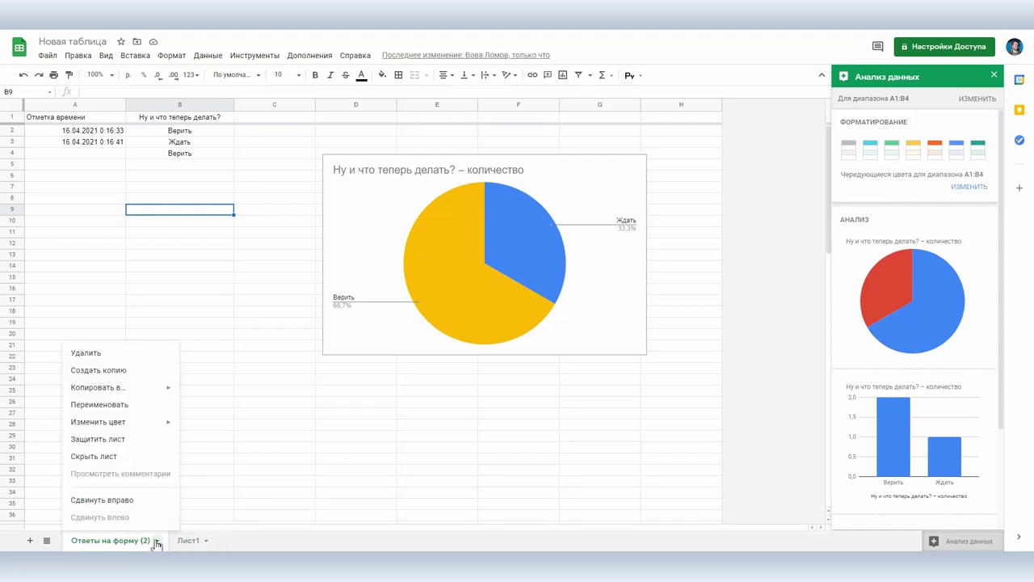
left_click(131, 358)
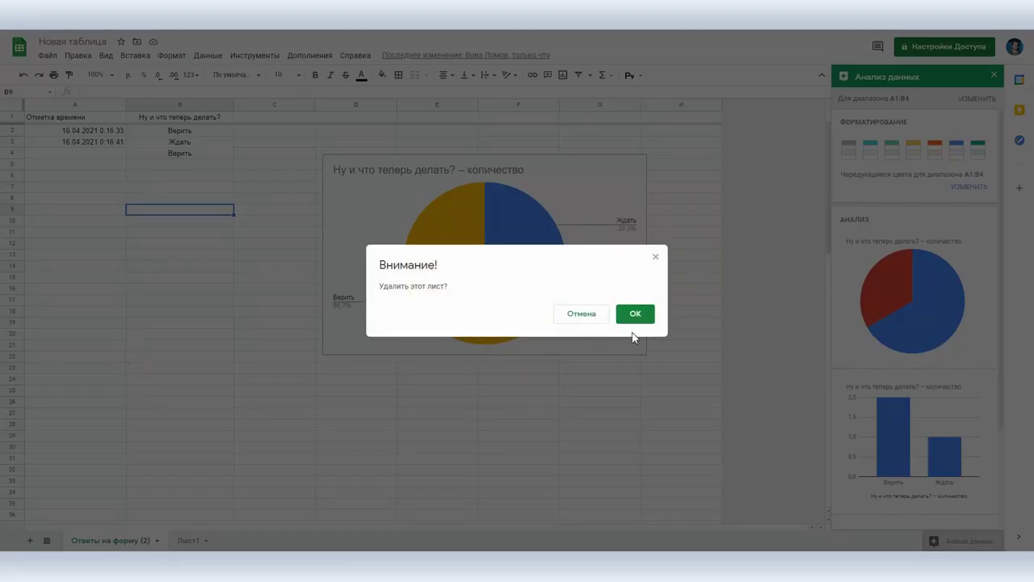
left_click(636, 314)
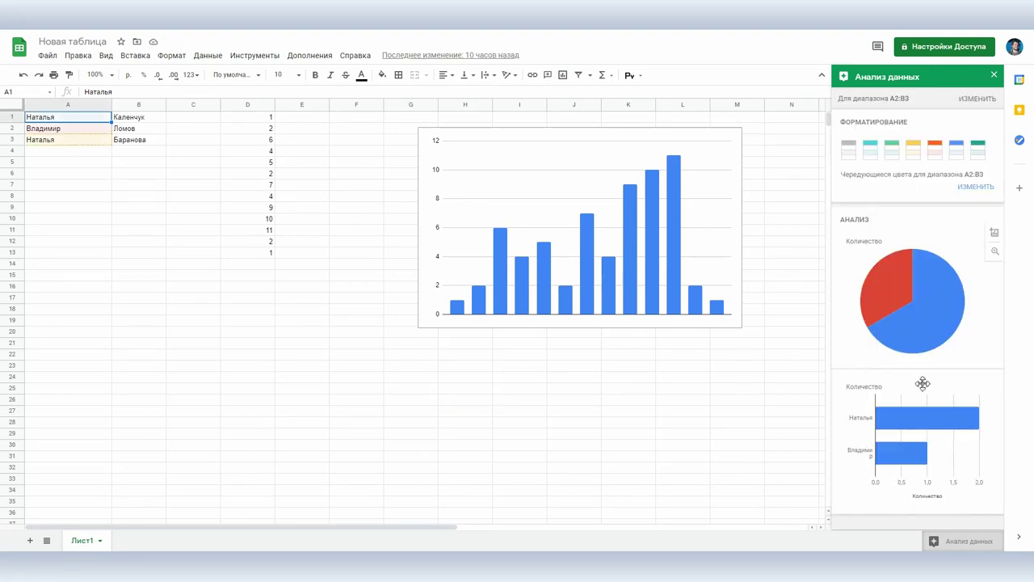
Step: Close the data analysis pane and move the column chart on Лист1 over to columns L to Q
left_click(994, 74)
left_click(606, 197)
left_click_drag(544, 135, 780, 144)
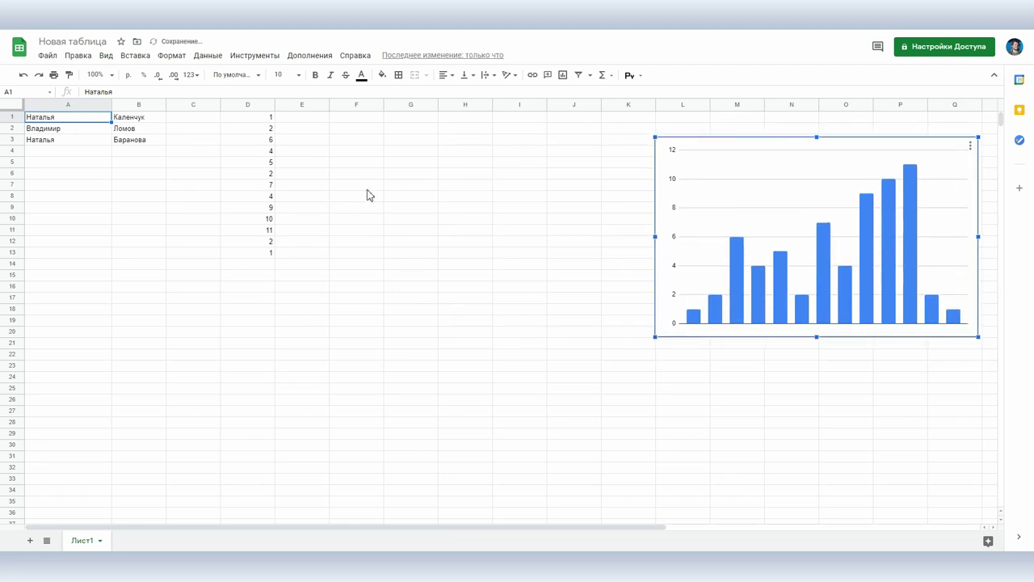
Step: Add data validation to cell B4 as a drop-down list of 1, 2, 3 and Все, and choose an entry from it
left_click(133, 158)
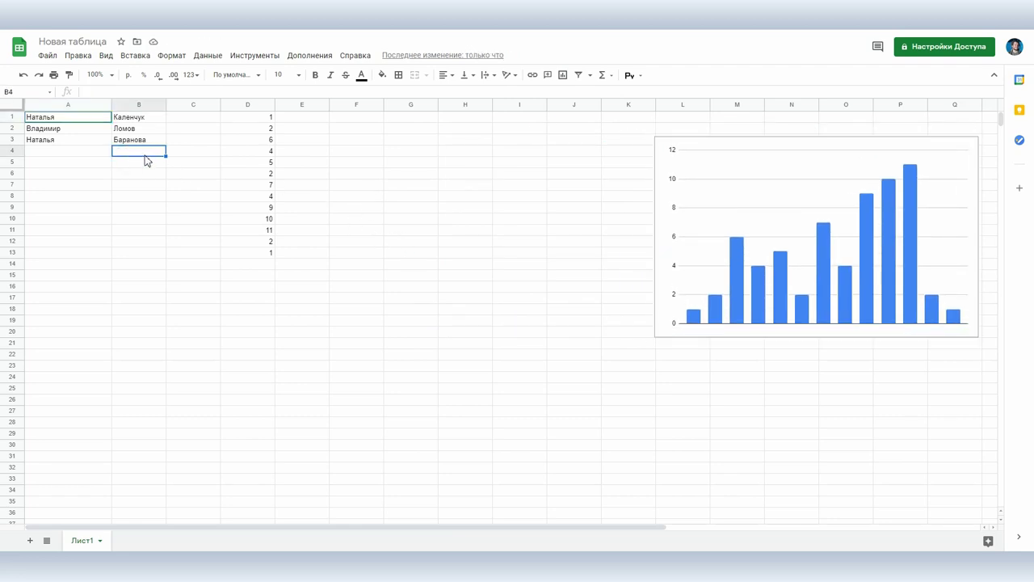
right_click(146, 158)
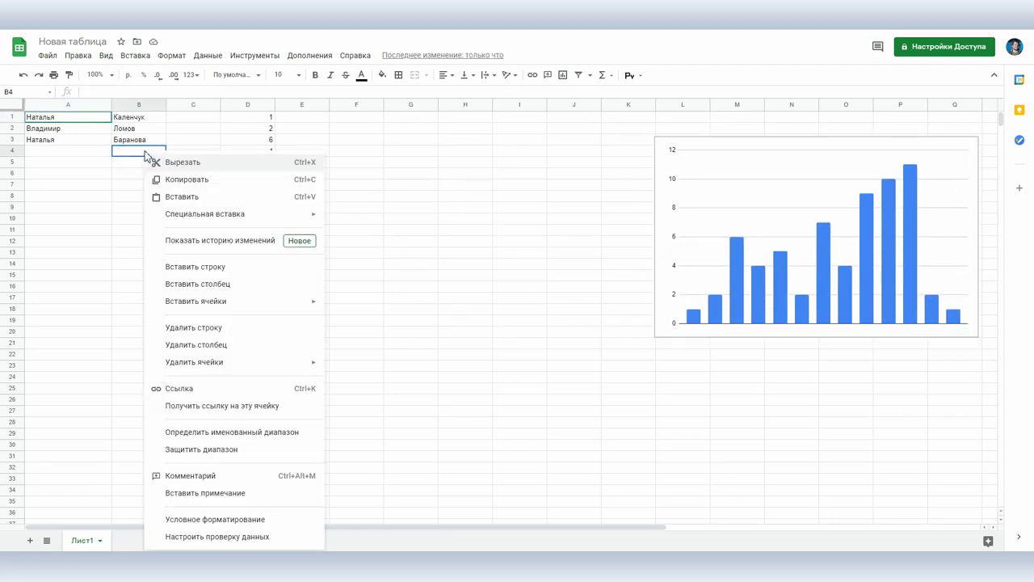
left_click(236, 536)
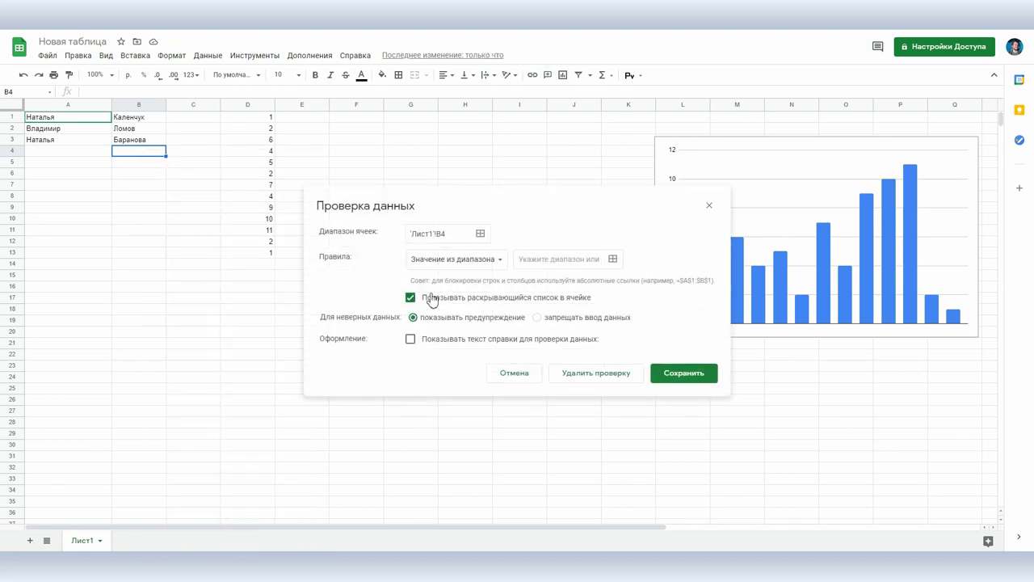
left_click(434, 260)
left_click(447, 277)
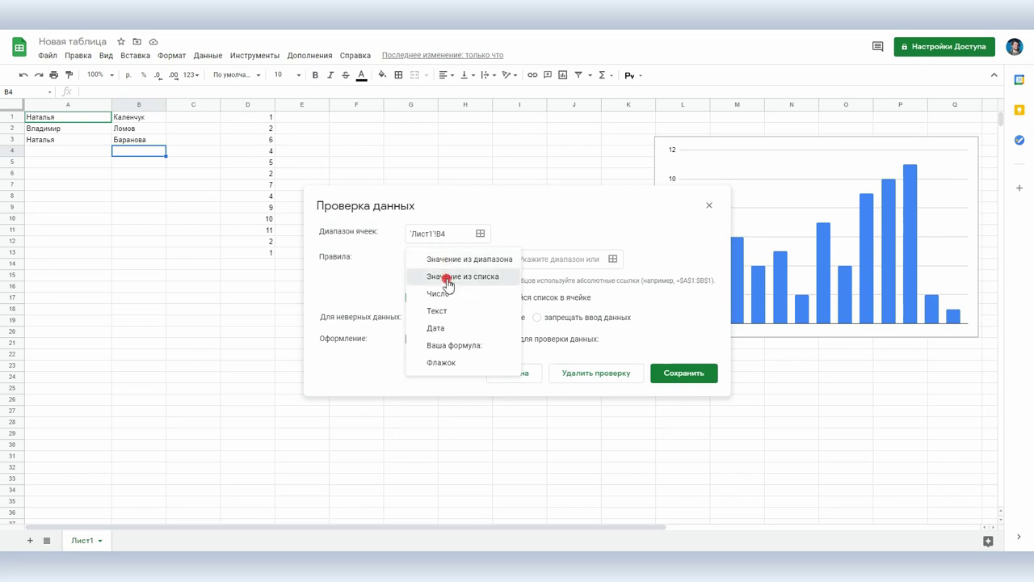
left_click(521, 256)
type("1,2,3,Все")
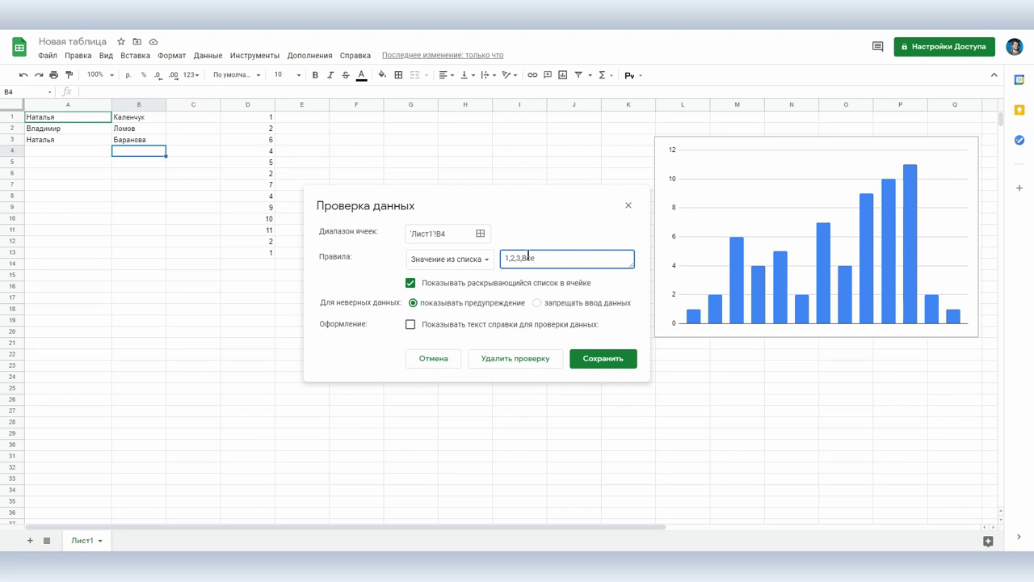
left_click(610, 362)
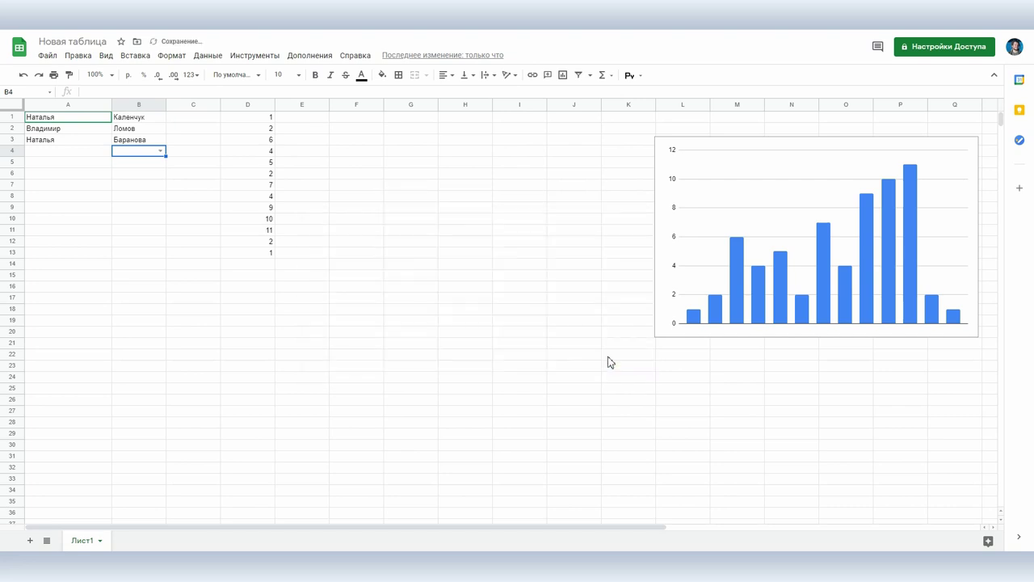
left_click(159, 152)
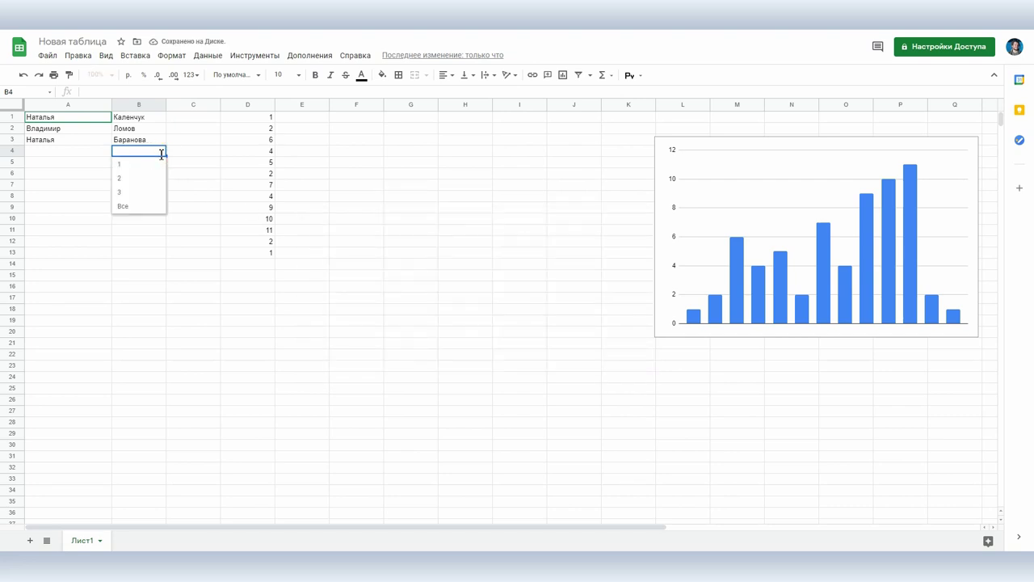
left_click(134, 199)
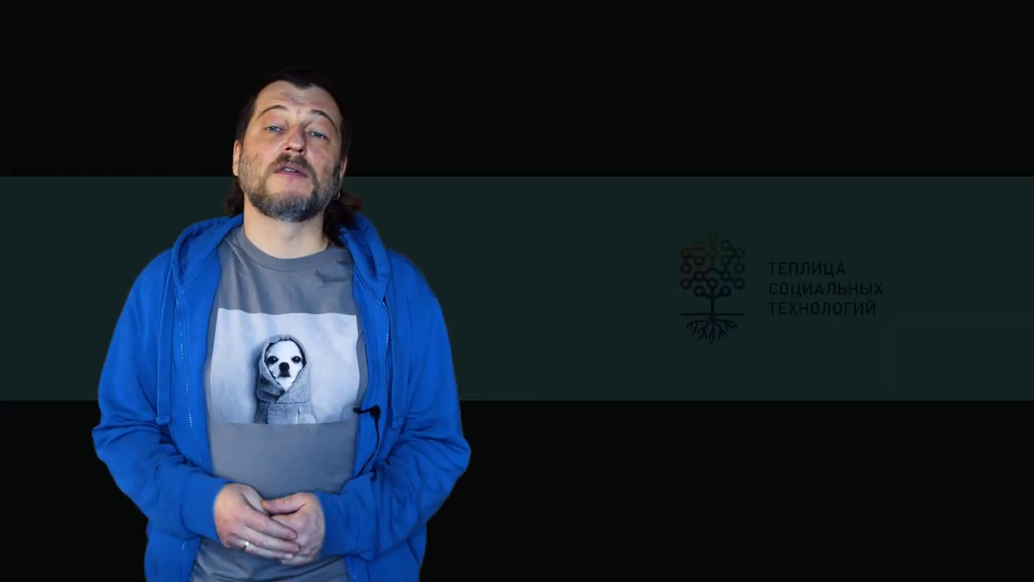